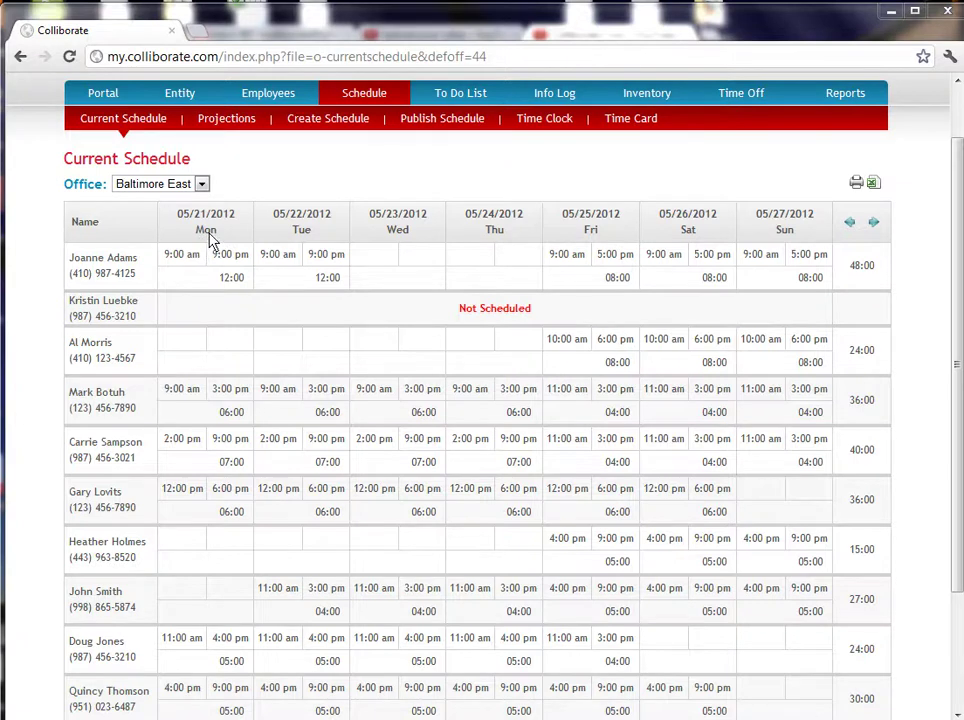
# Browse the Baltimore East current schedule ahead to the week of 06/04/2012 and return to the week of 05/21/2012.
pyautogui.click(875, 228)
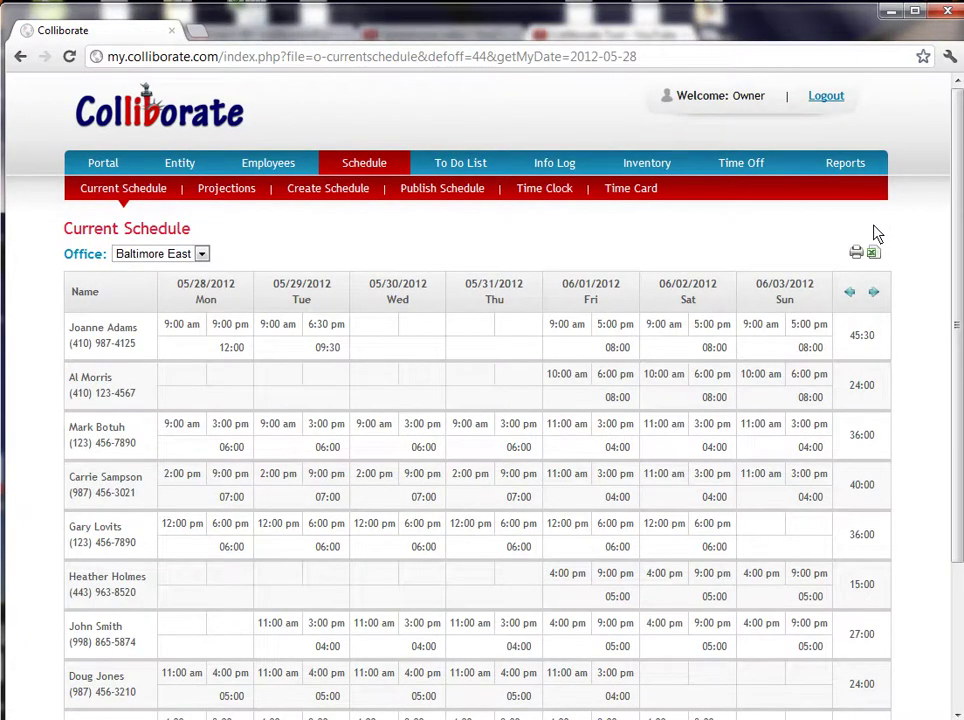
pyautogui.click(874, 292)
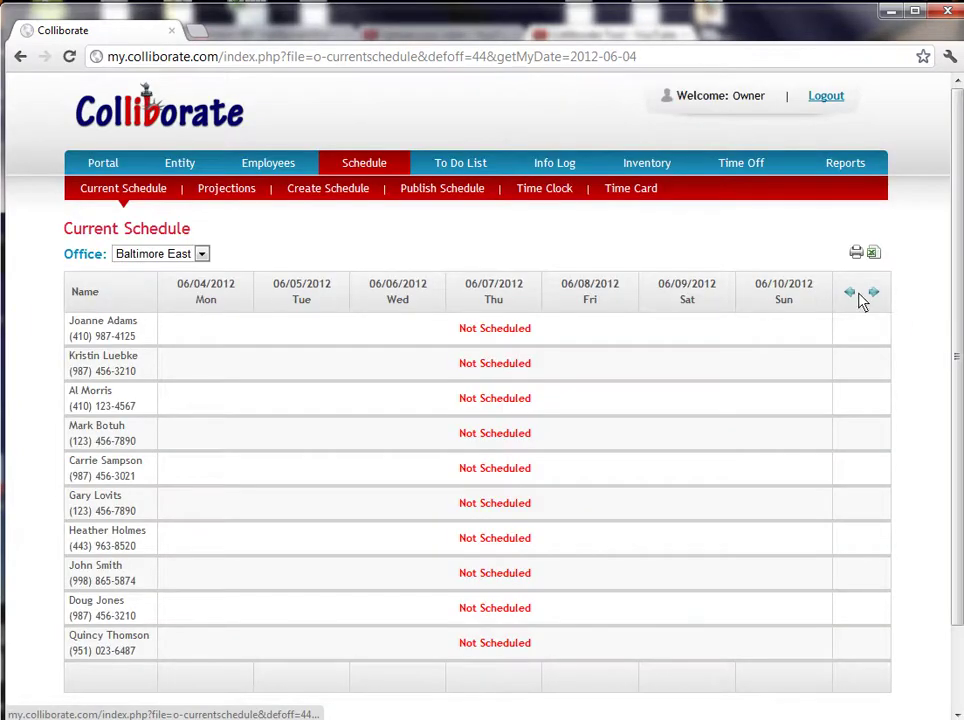
pyautogui.click(853, 297)
pyautogui.click(853, 297)
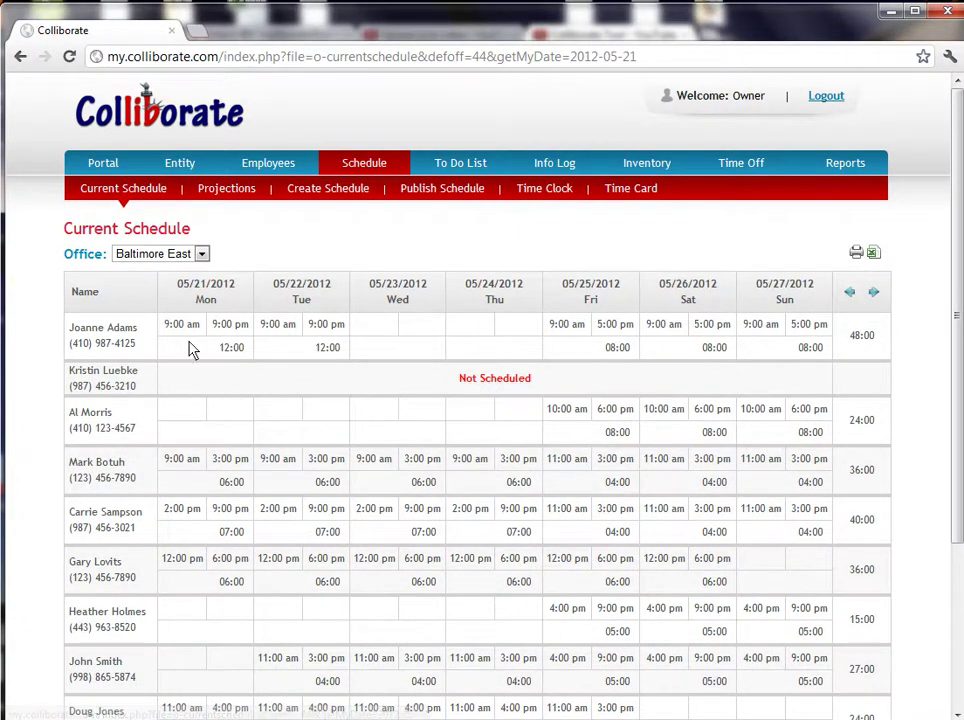
# View the current schedule of the Hightlandtown office, and switch back to the Baltimore East office.
pyautogui.click(200, 255)
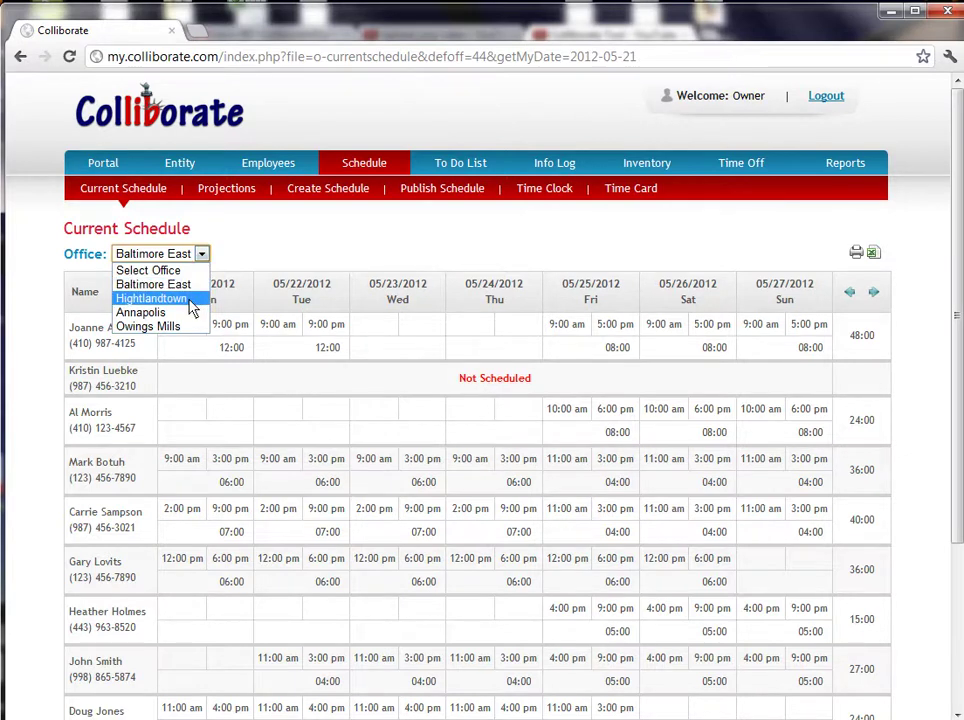
pyautogui.click(192, 300)
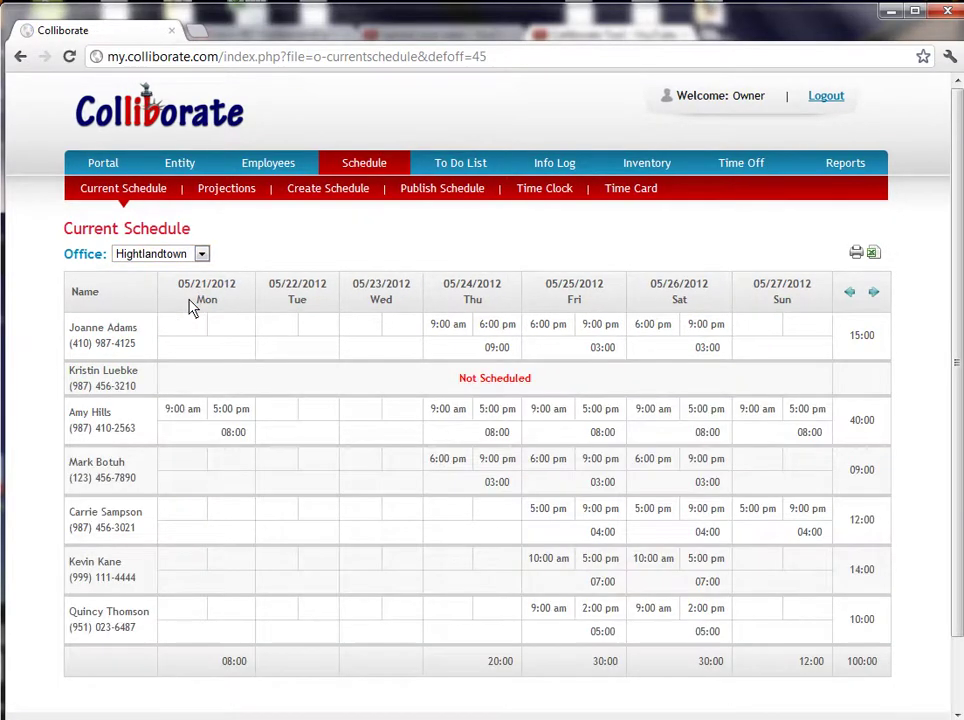
pyautogui.click(201, 255)
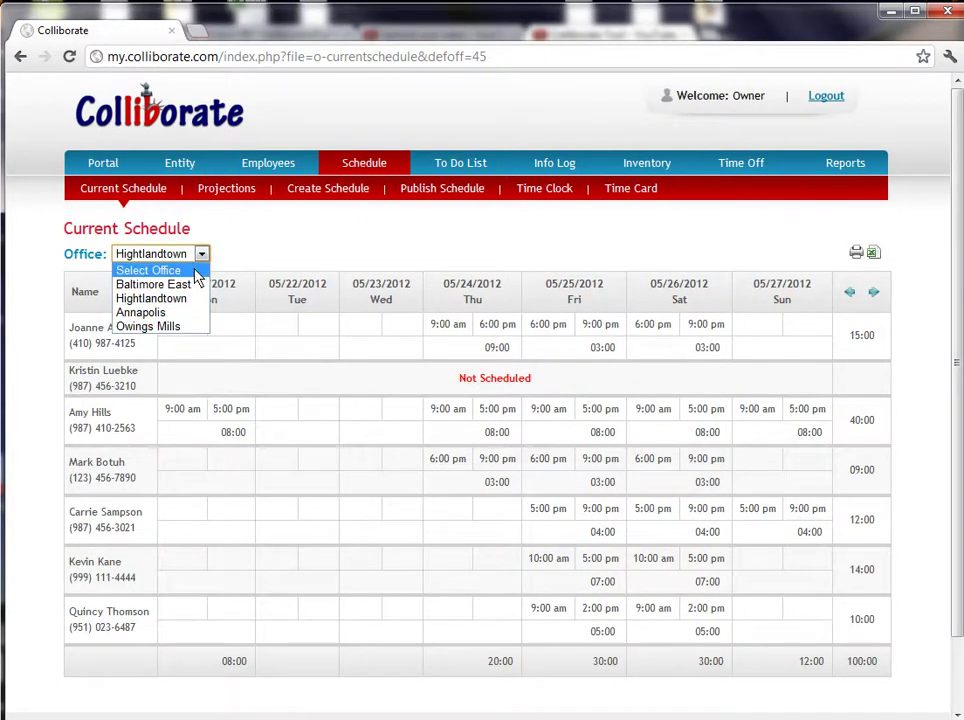
pyautogui.click(190, 286)
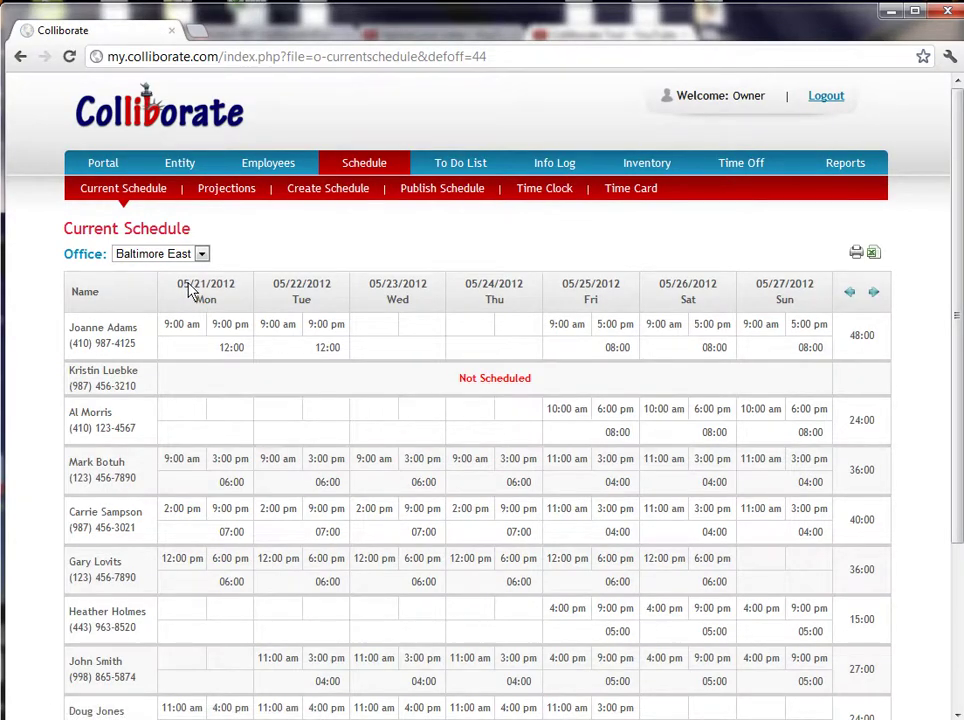
# Open the Baltimore East schedule for creation and editing at the week starting 06/04/2012.
pyautogui.click(316, 199)
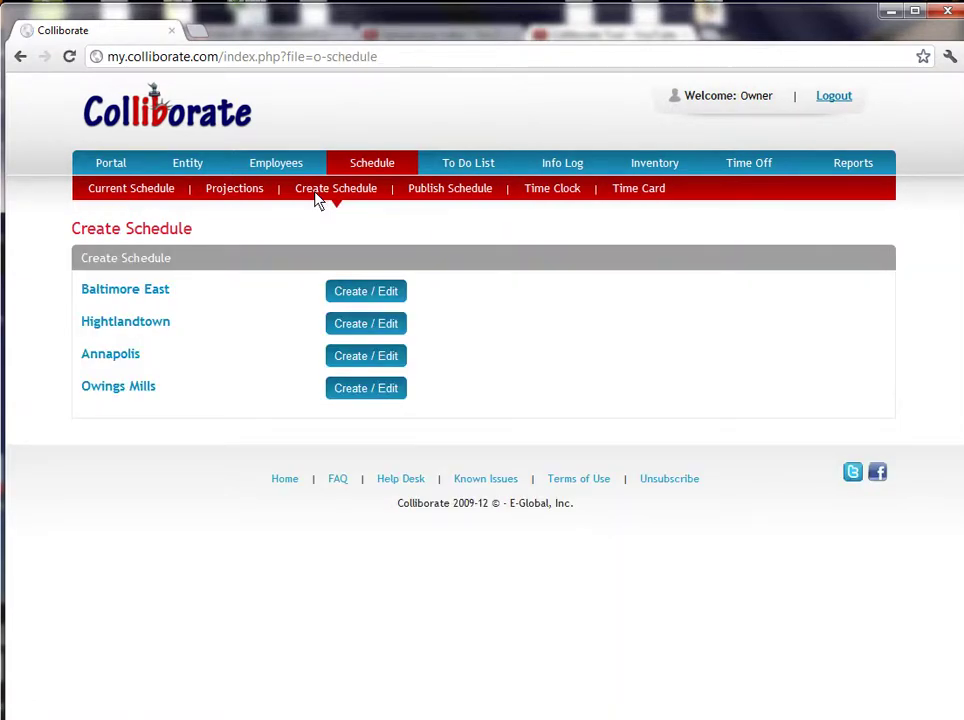
pyautogui.click(378, 293)
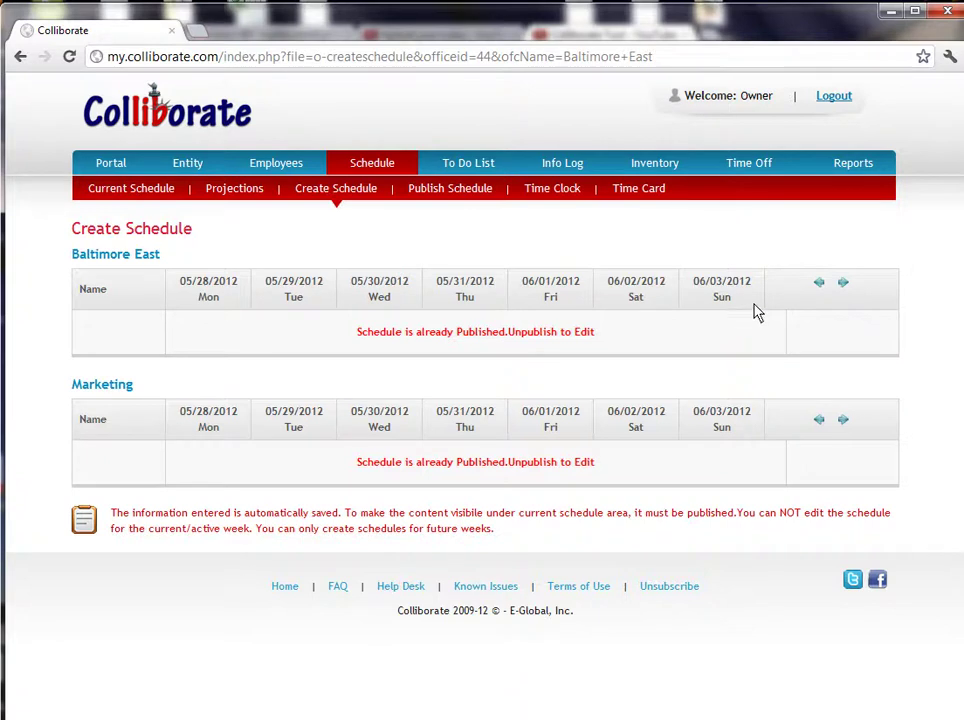
pyautogui.click(841, 286)
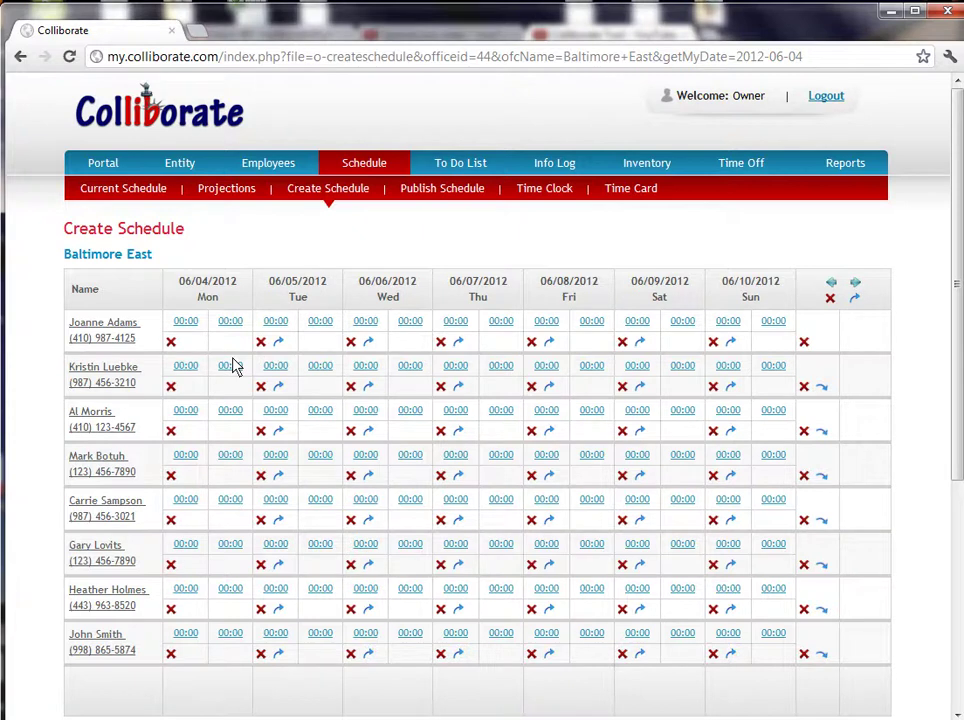
# Set the first employee's Monday 06/04/2012 start time to 9:30 am.
pyautogui.moveTo(130, 337)
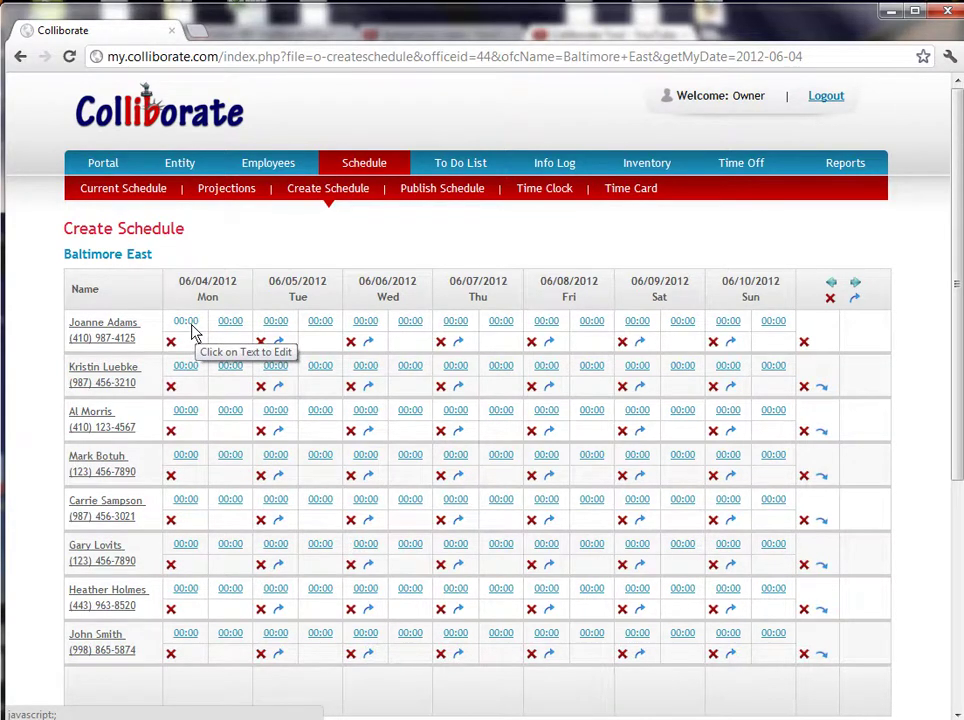
pyautogui.click(193, 328)
pyautogui.click(194, 330)
pyautogui.scroll(-5, 207, 448)
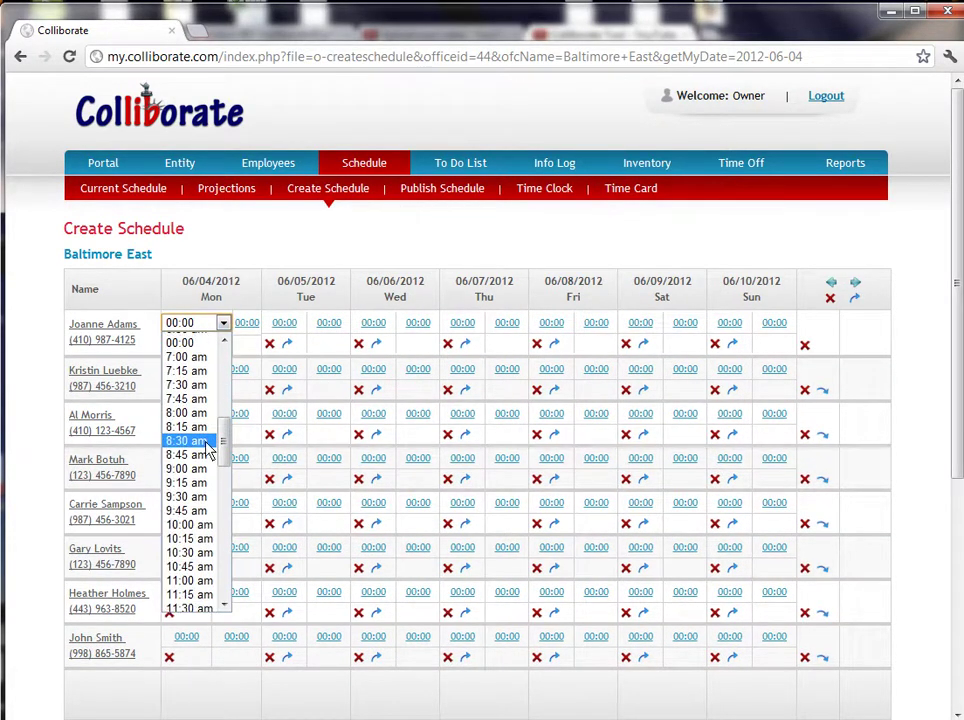
pyautogui.click(199, 502)
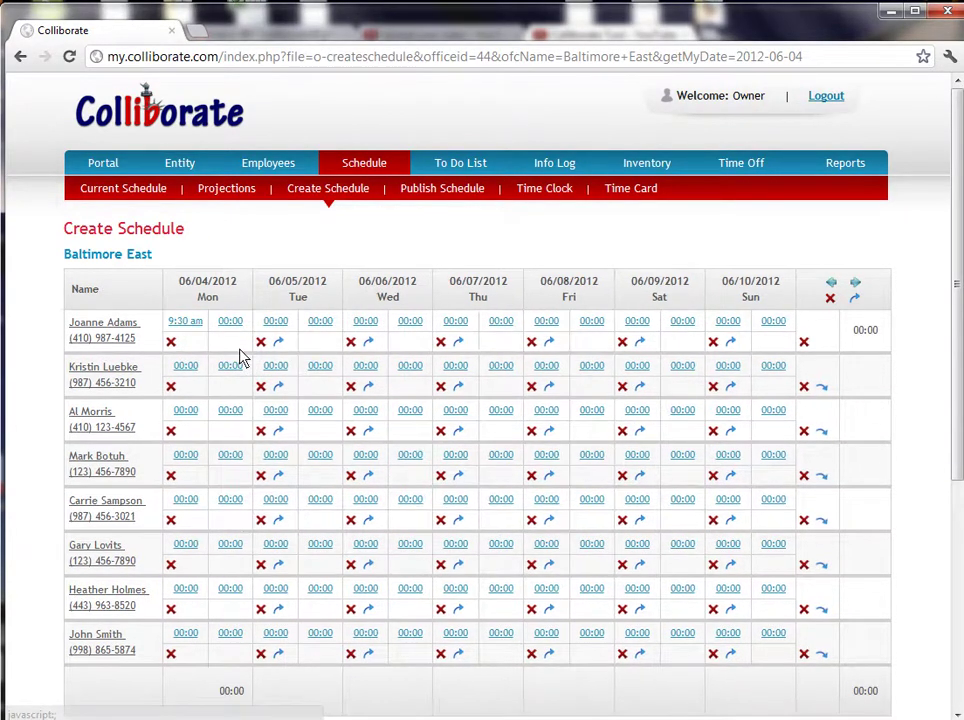
# Set the first employee's Monday 06/04/2012 end time to 6:00 pm, applying it despite the employee's availability limits.
pyautogui.click(231, 322)
pyautogui.click(231, 329)
pyautogui.scroll(-5, 225, 470)
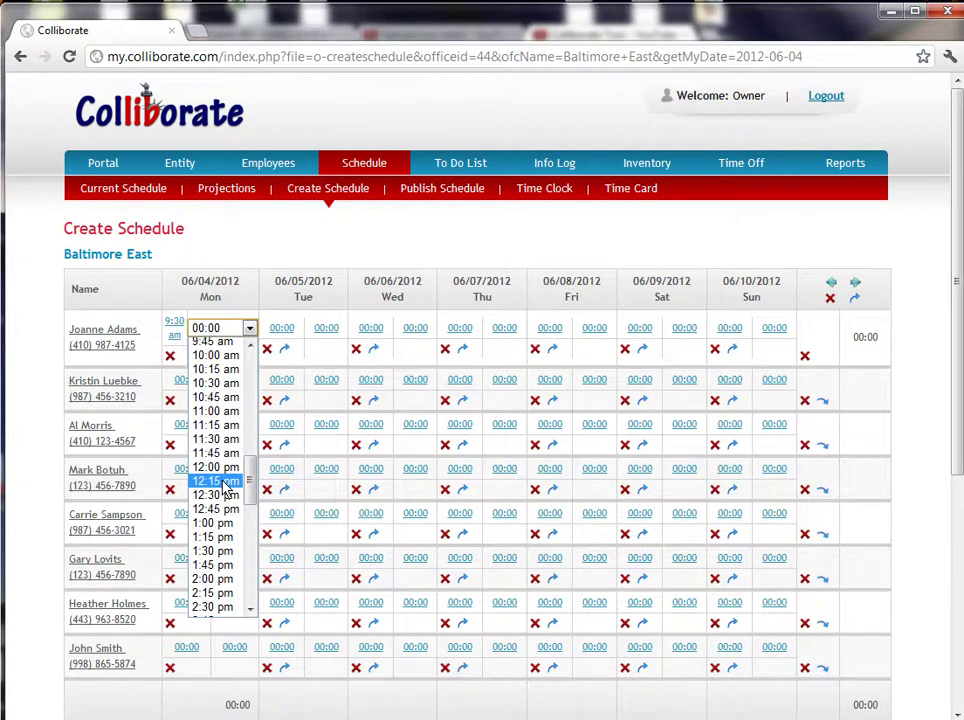
pyautogui.press('6')
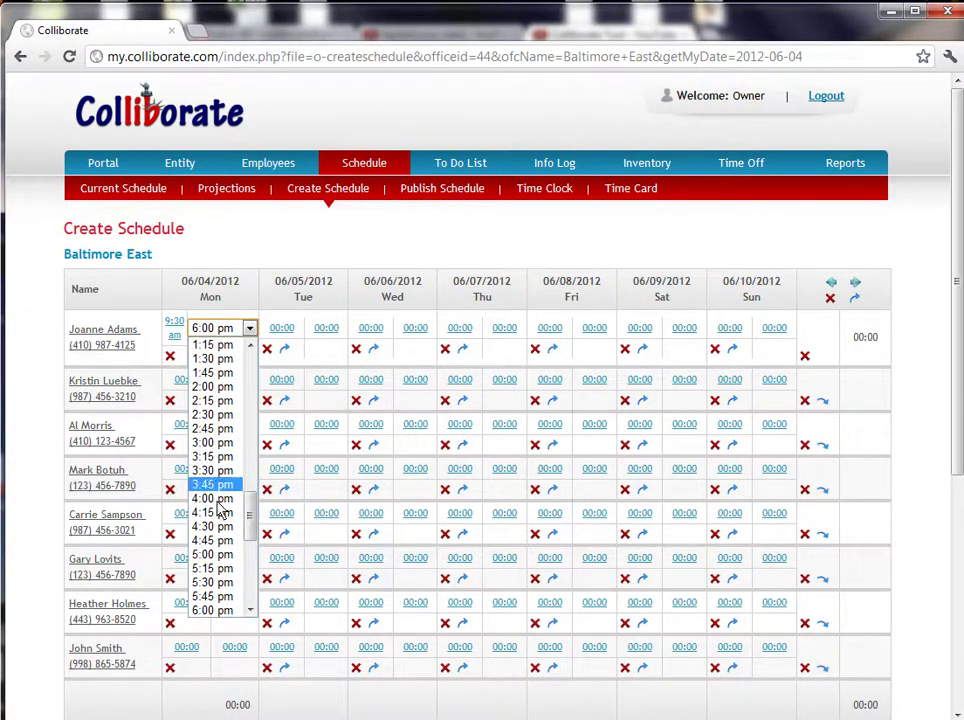
pyautogui.click(209, 611)
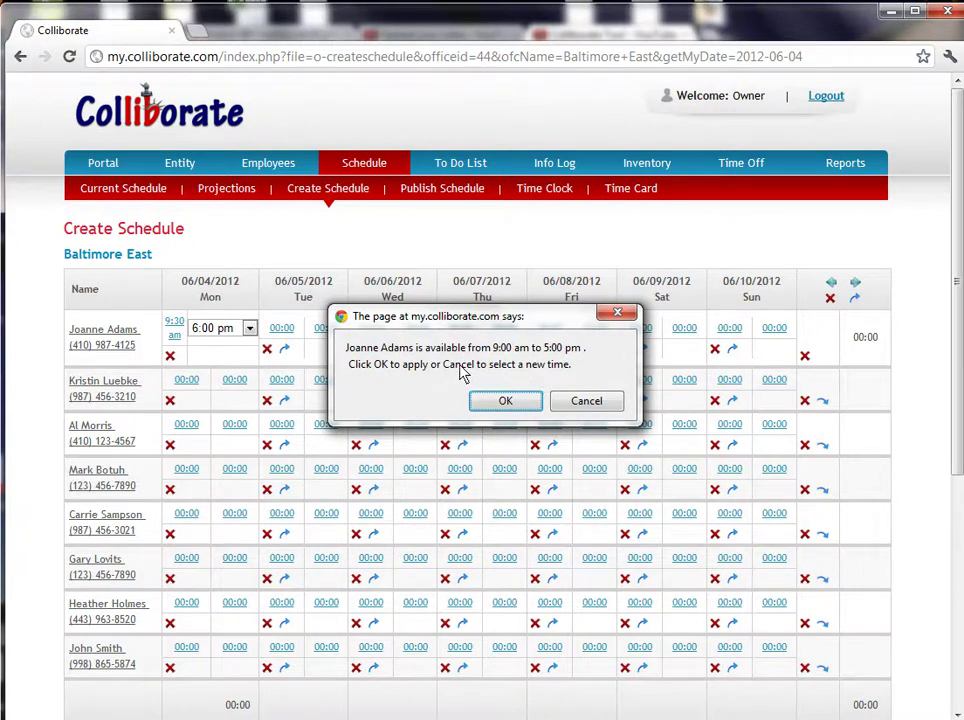
pyautogui.click(502, 402)
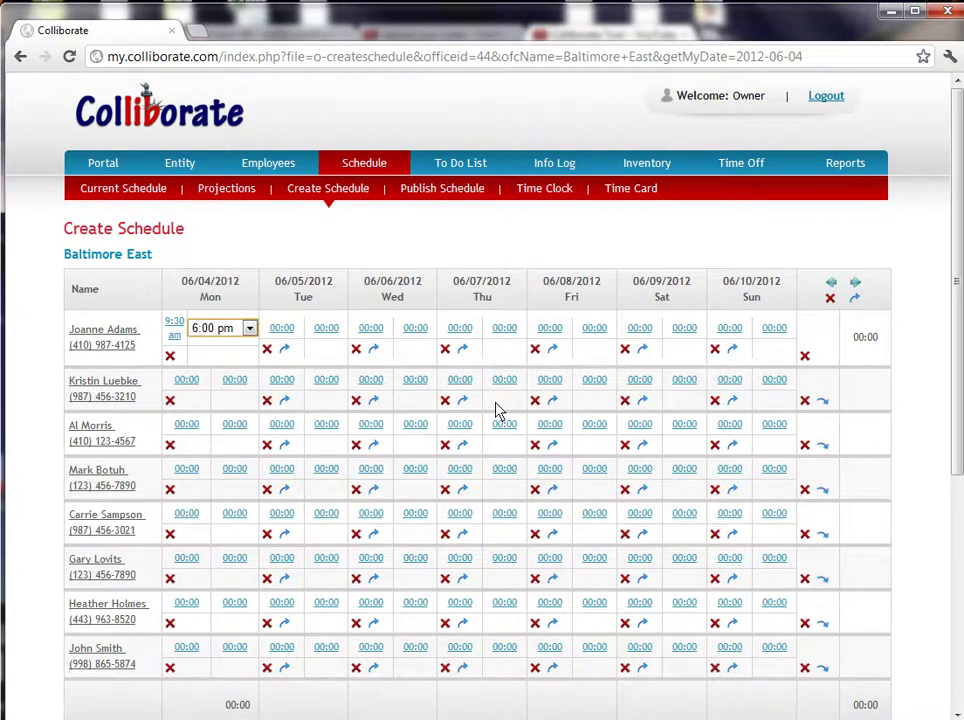
# Copy the first employee's Monday shift forward day by day to Tuesday, Wednesday, Thursday and Friday.
pyautogui.click(279, 348)
pyautogui.click(480, 401)
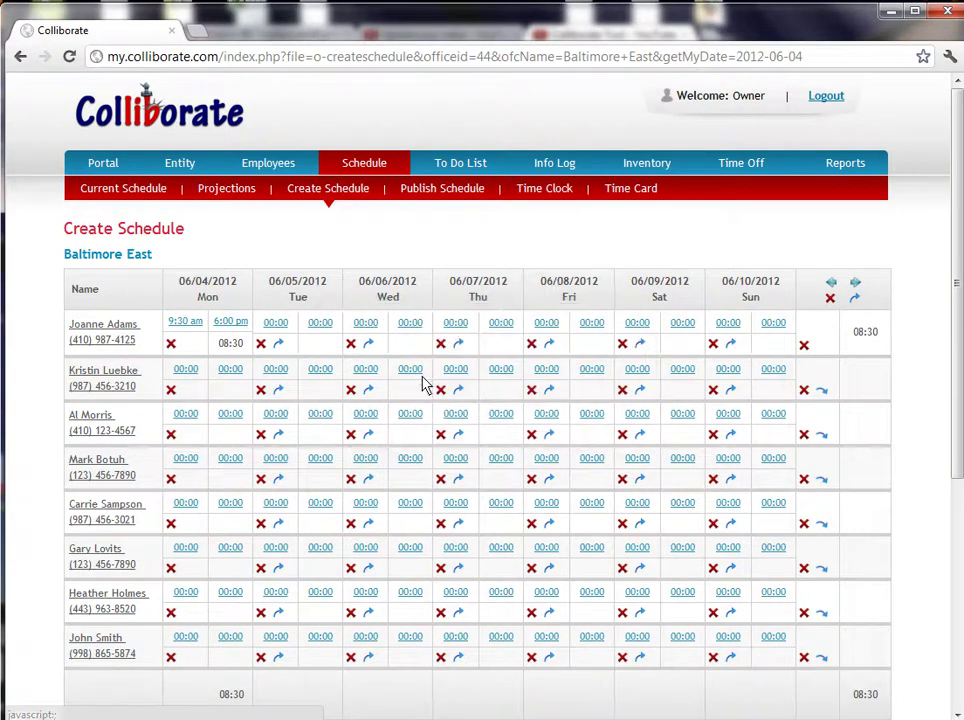
pyautogui.click(369, 345)
pyautogui.click(508, 403)
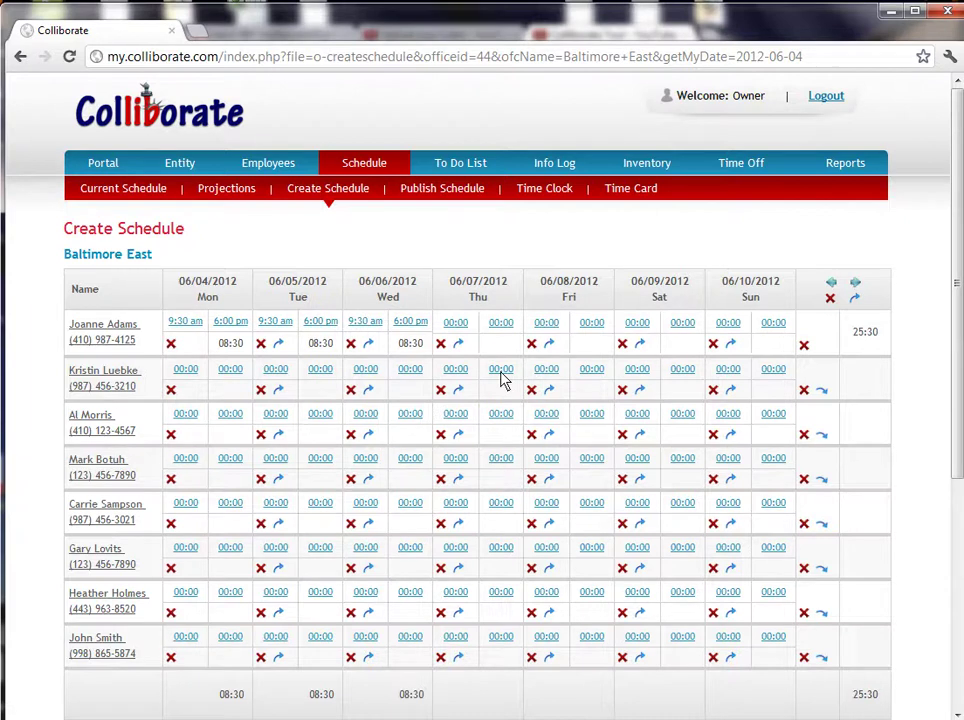
pyautogui.click(459, 346)
pyautogui.click(503, 400)
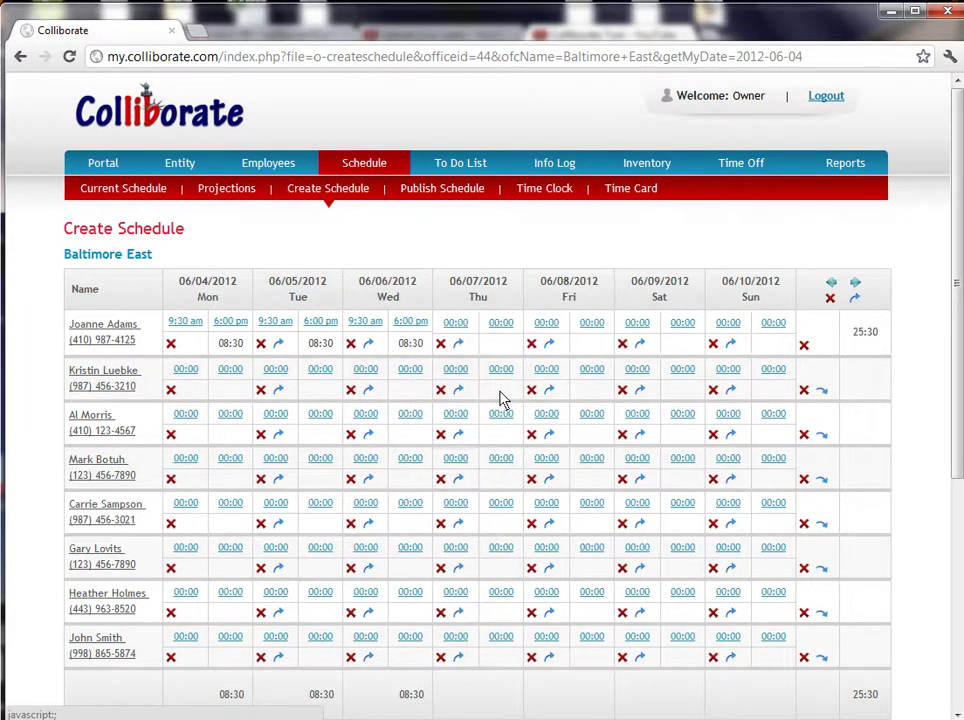
pyautogui.click(549, 344)
pyautogui.click(518, 405)
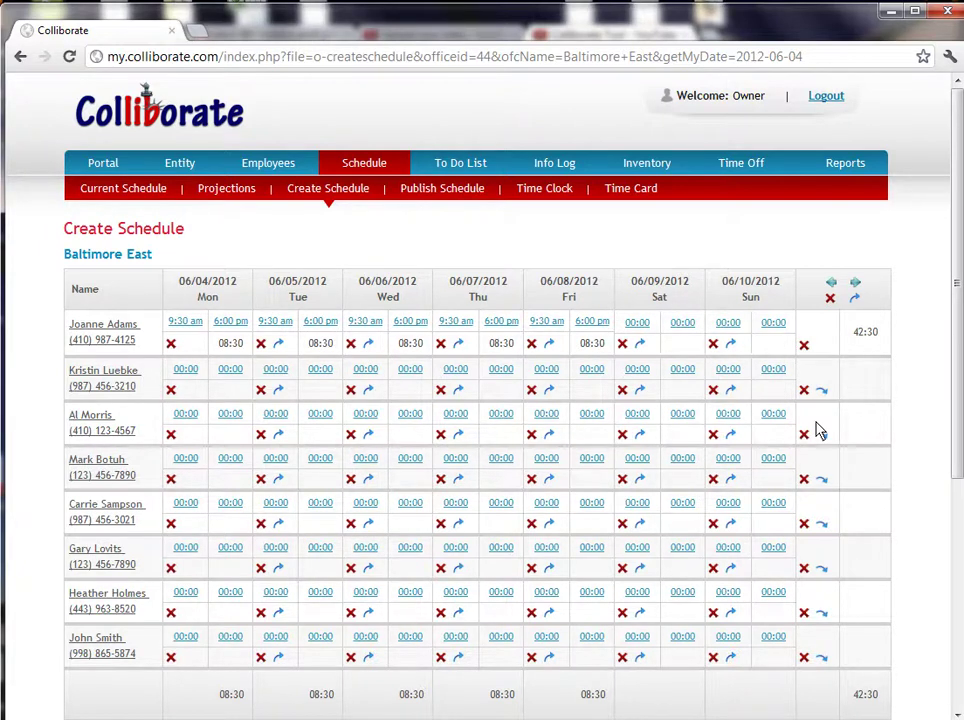
# Copy the previous week's schedule into the week of 06/04/2012 and clear the fourth employee's Wednesday shift.
pyautogui.click(854, 300)
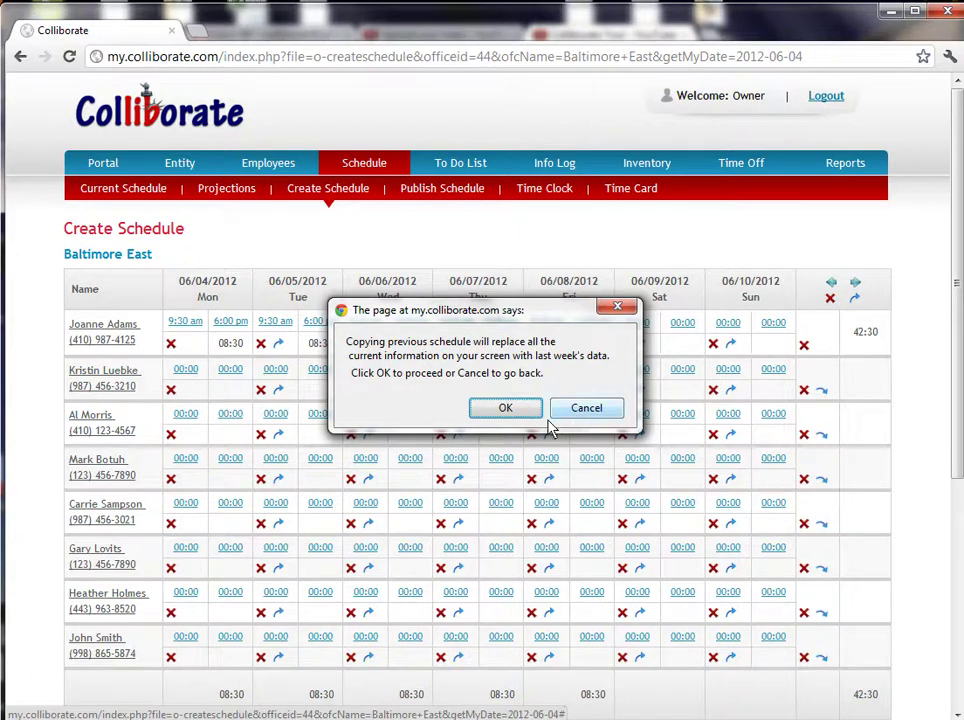
pyautogui.click(506, 409)
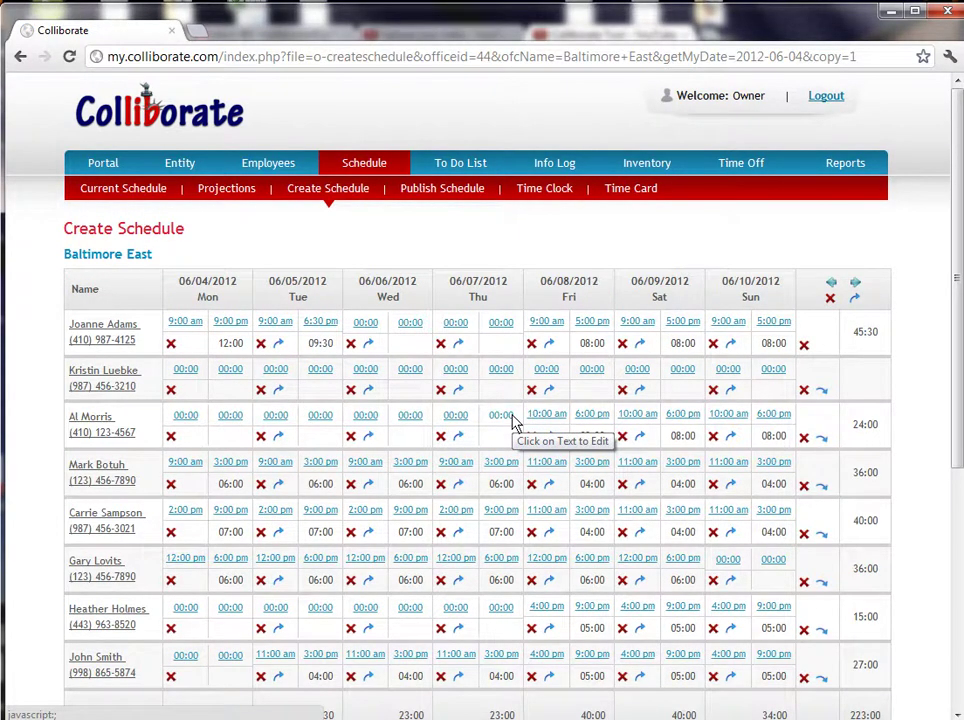
pyautogui.click(350, 489)
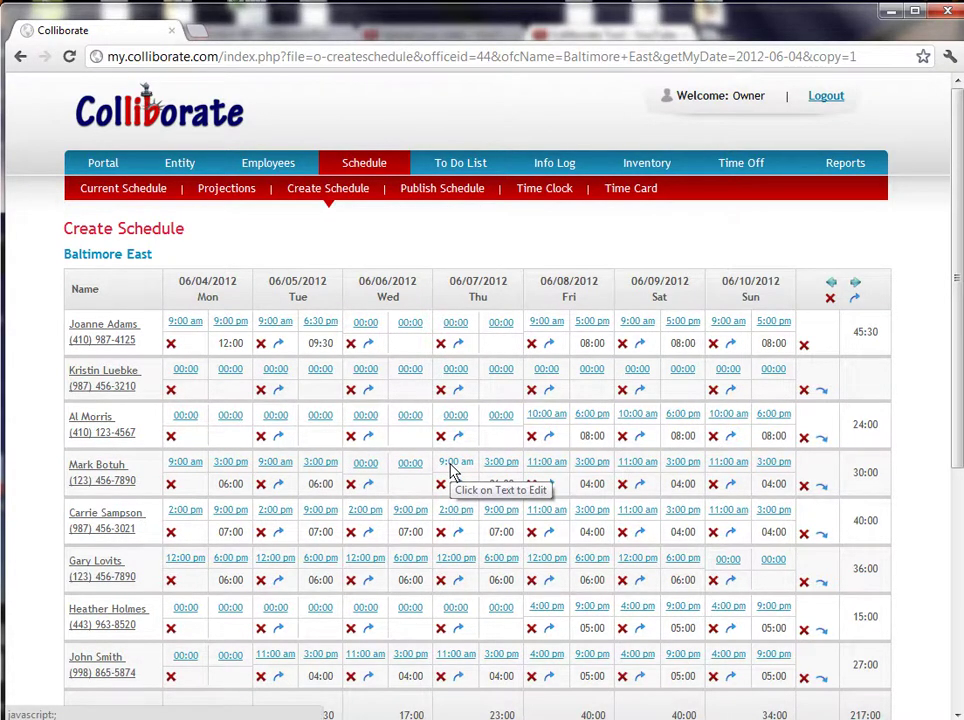
# Set the fourth employee's Thursday 06/07/2012 start time to 10:00 am.
pyautogui.click(453, 463)
pyautogui.click(455, 472)
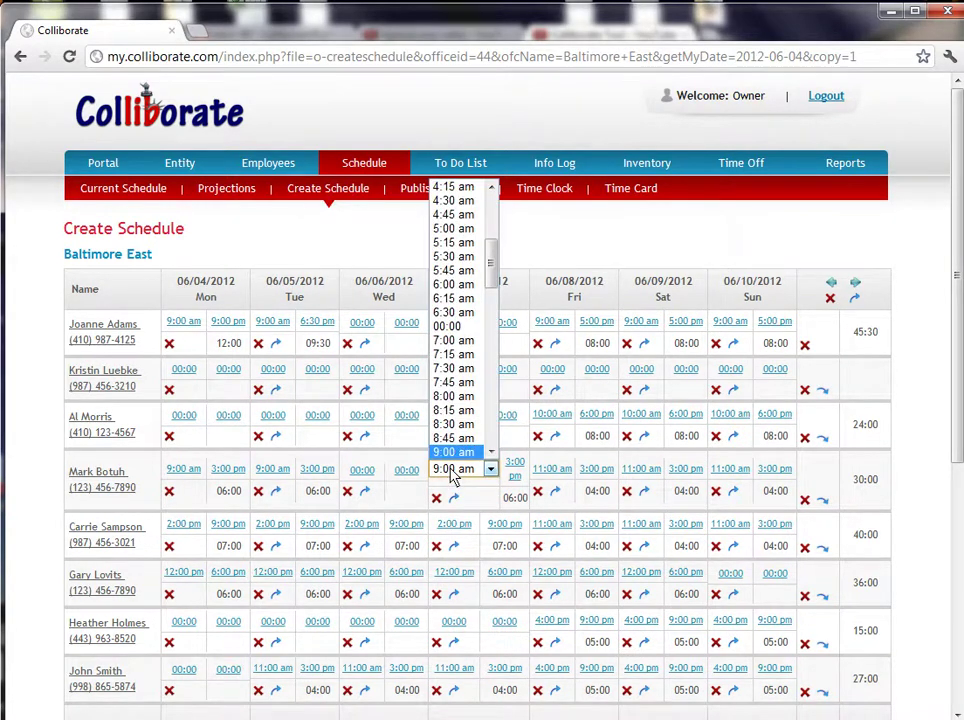
pyautogui.press('Down')
pyautogui.press('Down')
pyautogui.press('Down')
pyautogui.press('Down')
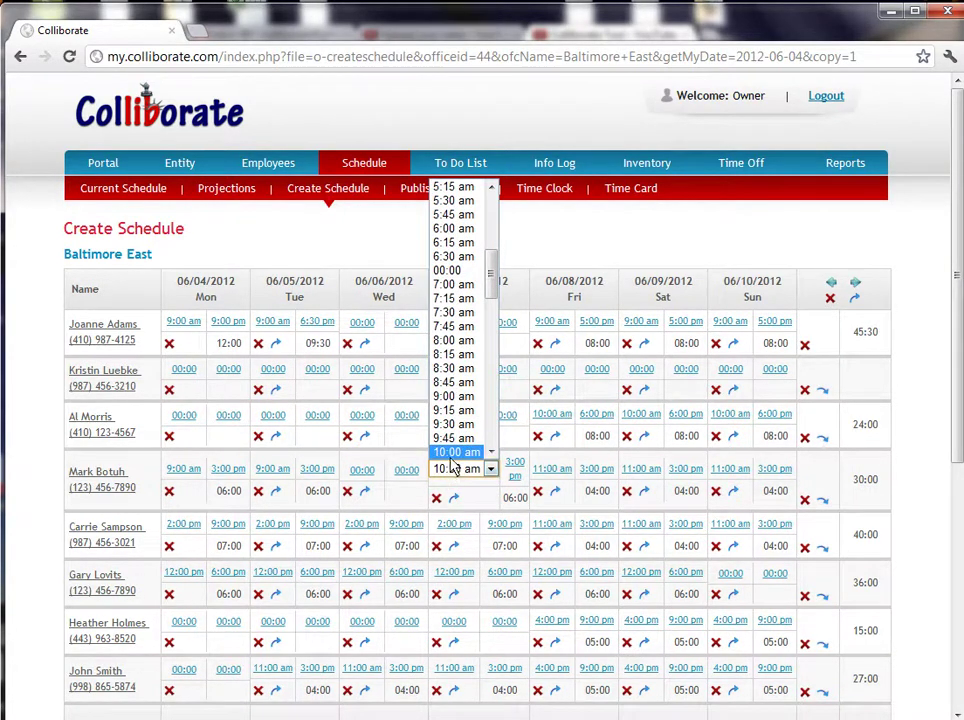
pyautogui.click(453, 453)
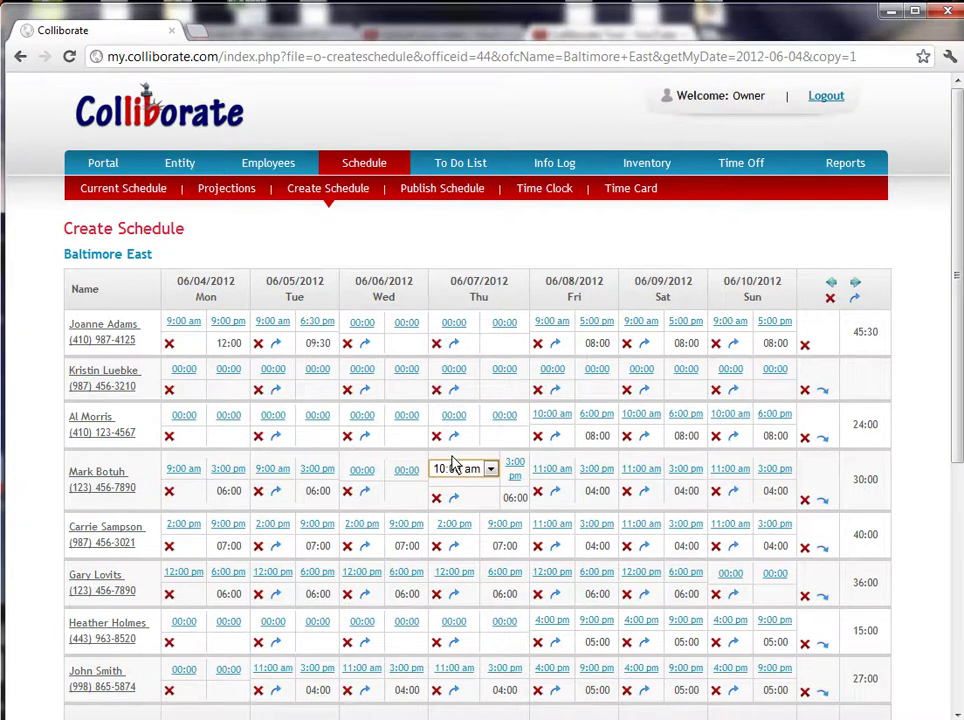
pyautogui.click(482, 497)
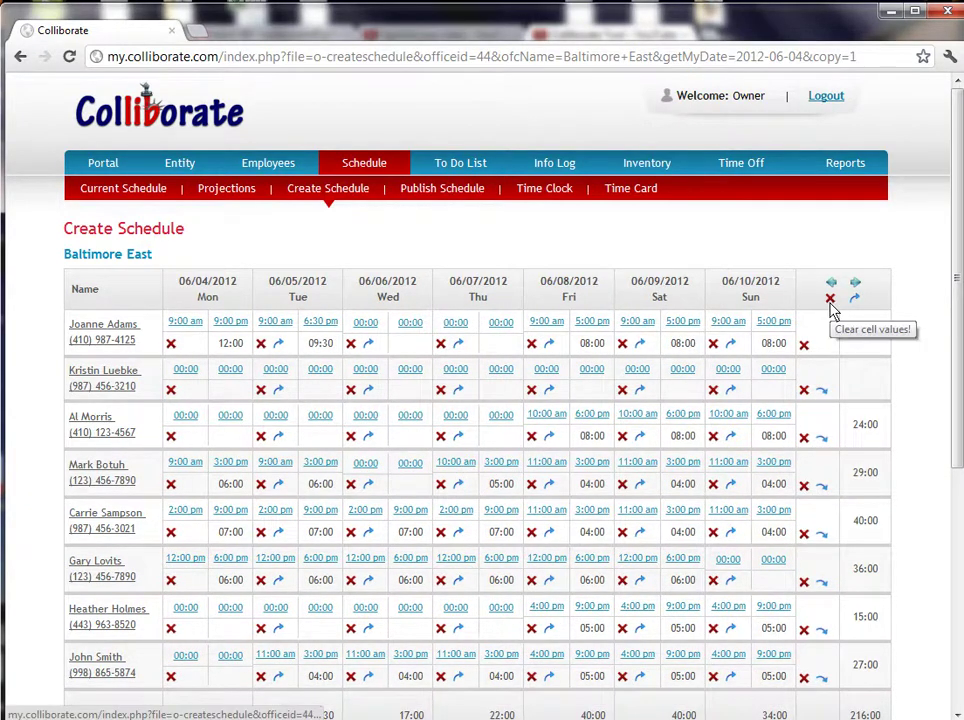
# Review the Baltimore East and Marketing shifts, and reset all values for the week of 06/04/2012 to 00:00.
pyautogui.scroll(-1, 831, 310)
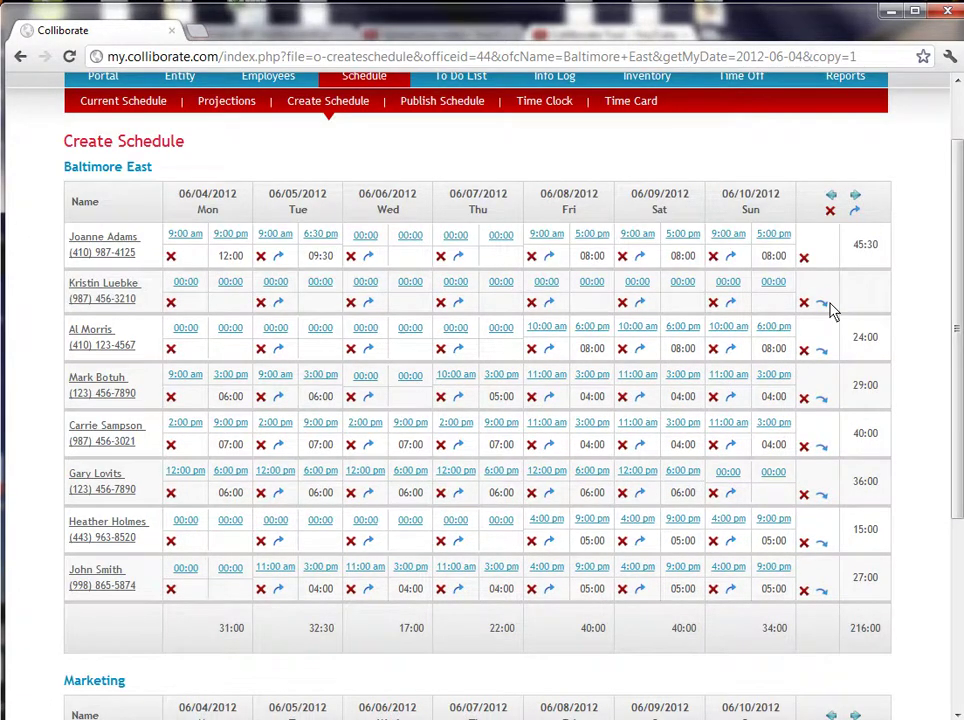
pyautogui.moveTo(85, 410)
pyautogui.scroll(-2, 30, 493)
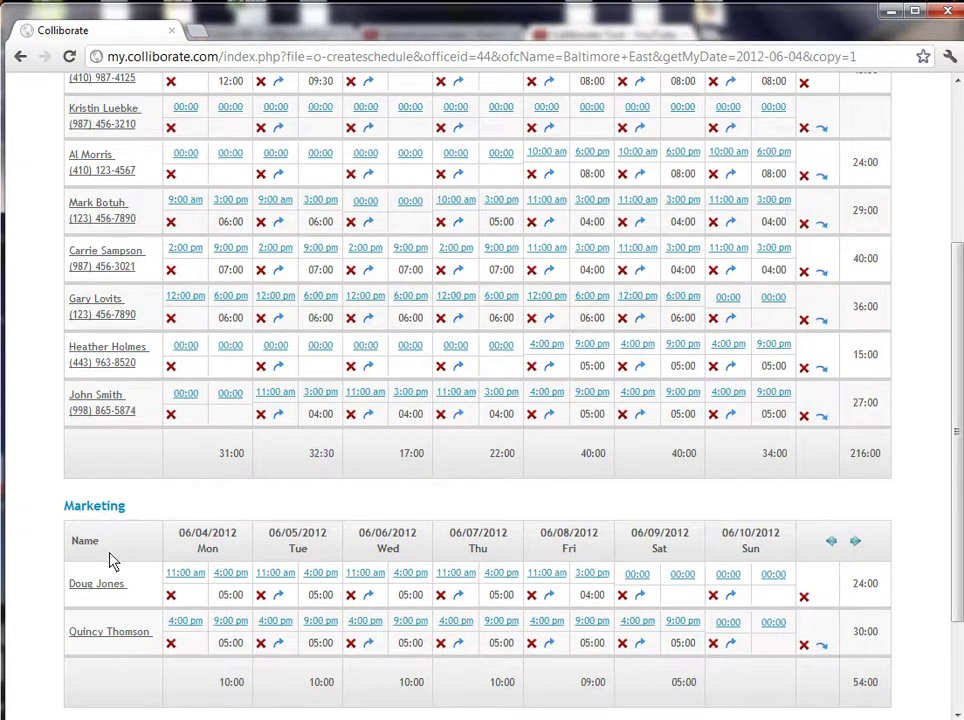
pyautogui.scroll(3, 374, 450)
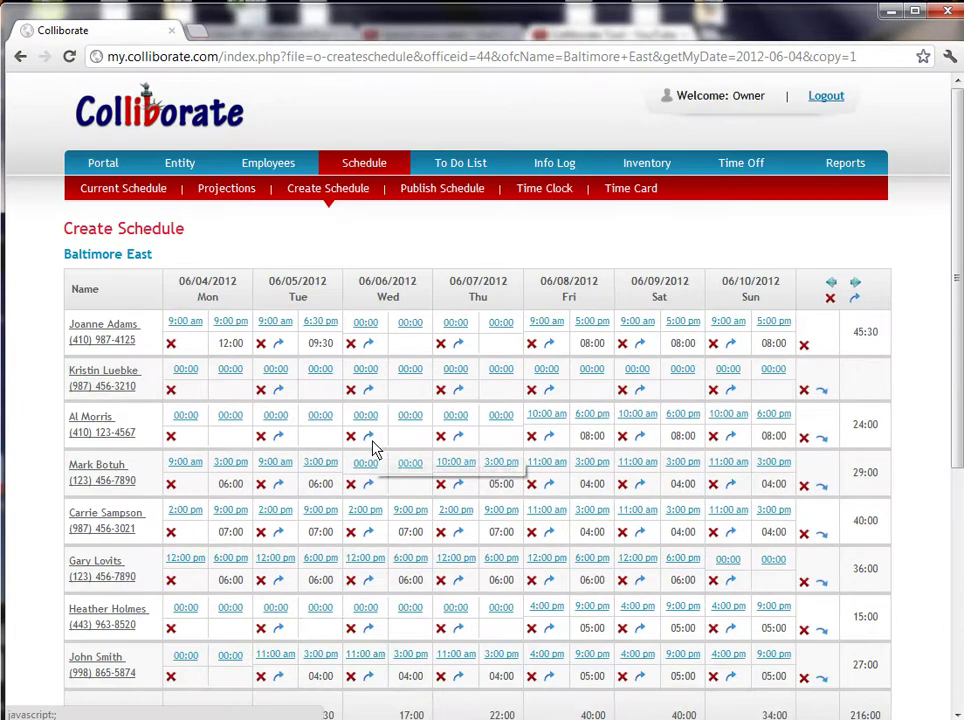
pyautogui.click(829, 298)
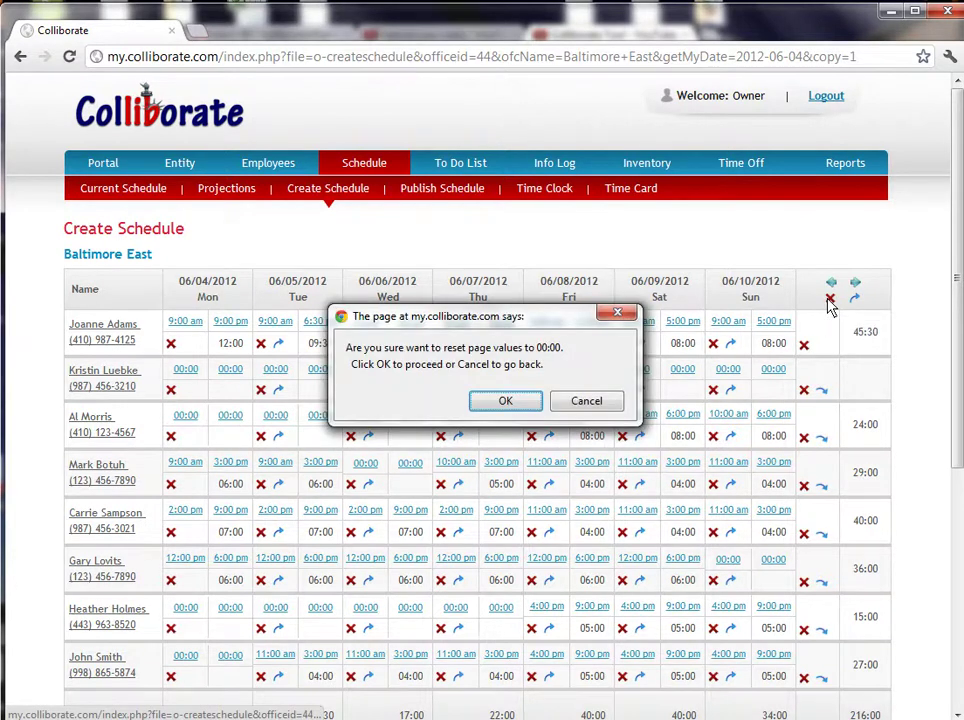
pyautogui.click(499, 402)
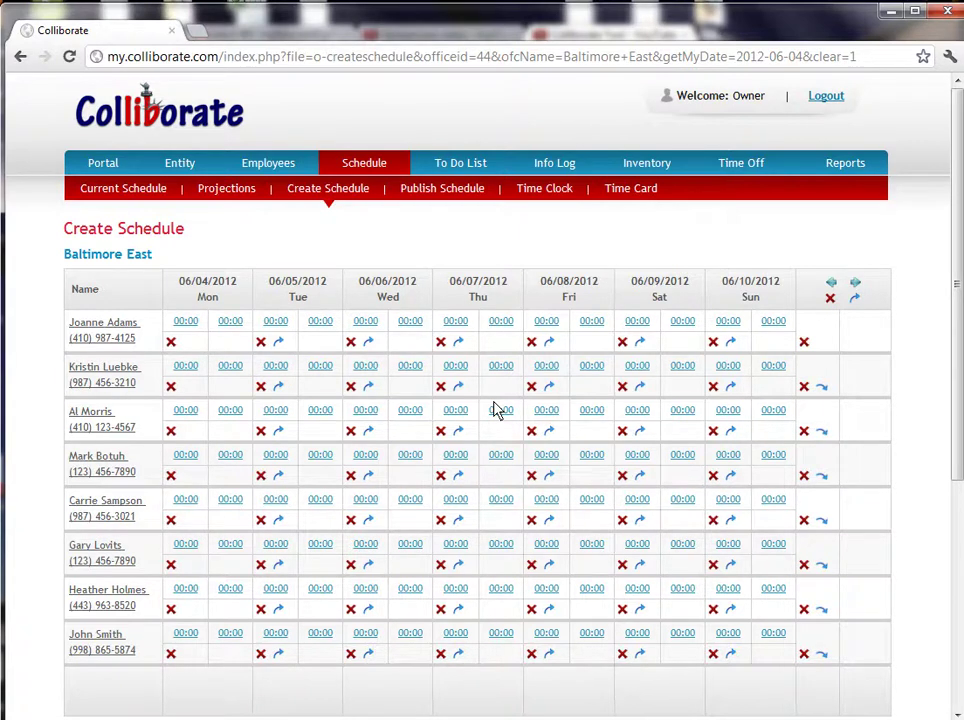
# Publish the Hightlandtown schedule for the week of 05/28/2012 to 06/03/2012.
pyautogui.click(437, 195)
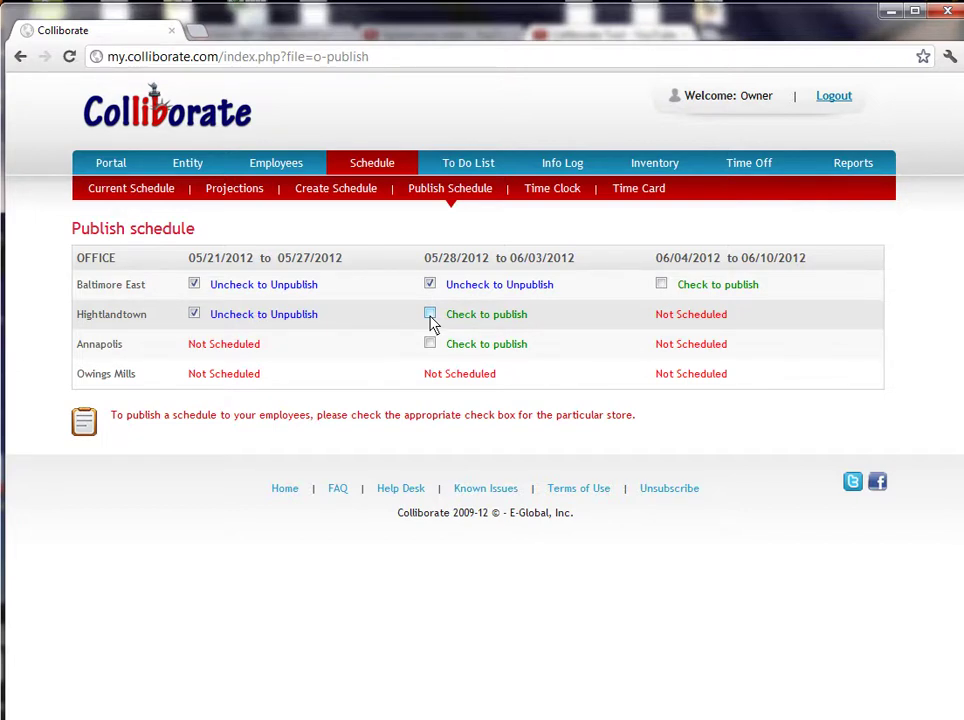
pyautogui.click(430, 316)
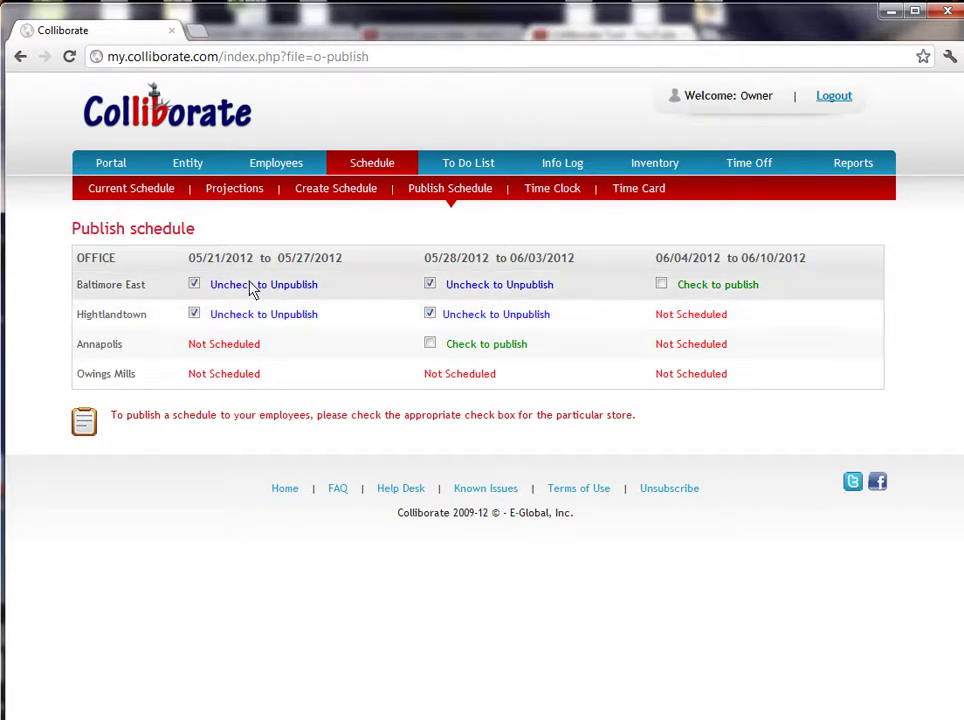
# View the current Baltimore East schedule, and open the first listed employee's time clock record.
pyautogui.click(146, 189)
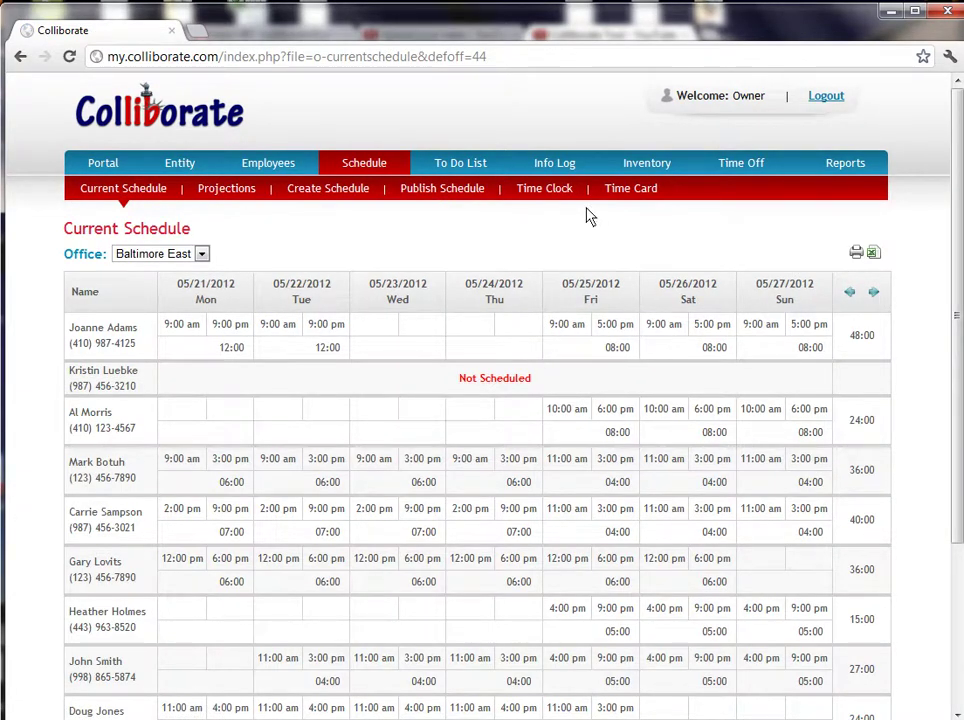
pyautogui.click(551, 194)
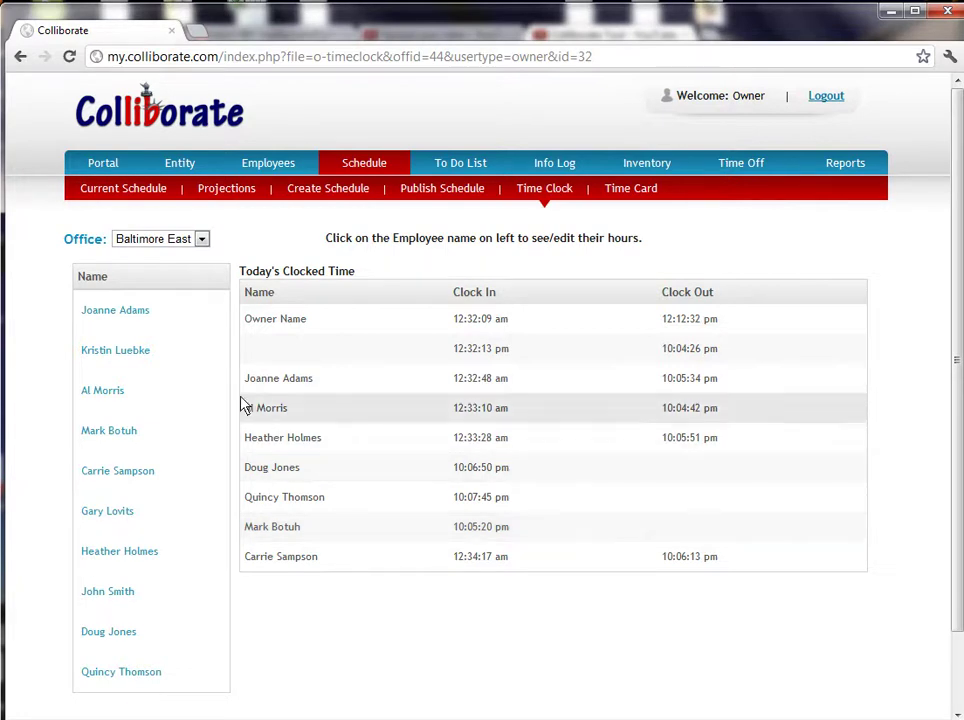
pyautogui.click(127, 316)
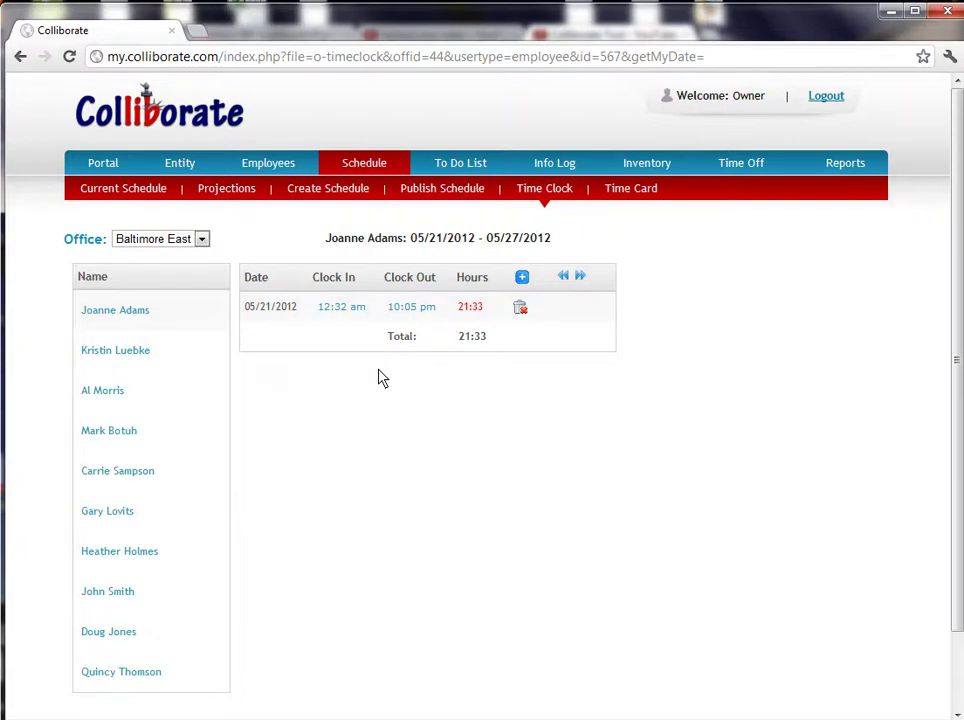
# Add a time clock entry for the first listed employee dated 05/22/2012 with a 12:15 am clock-in.
pyautogui.click(522, 278)
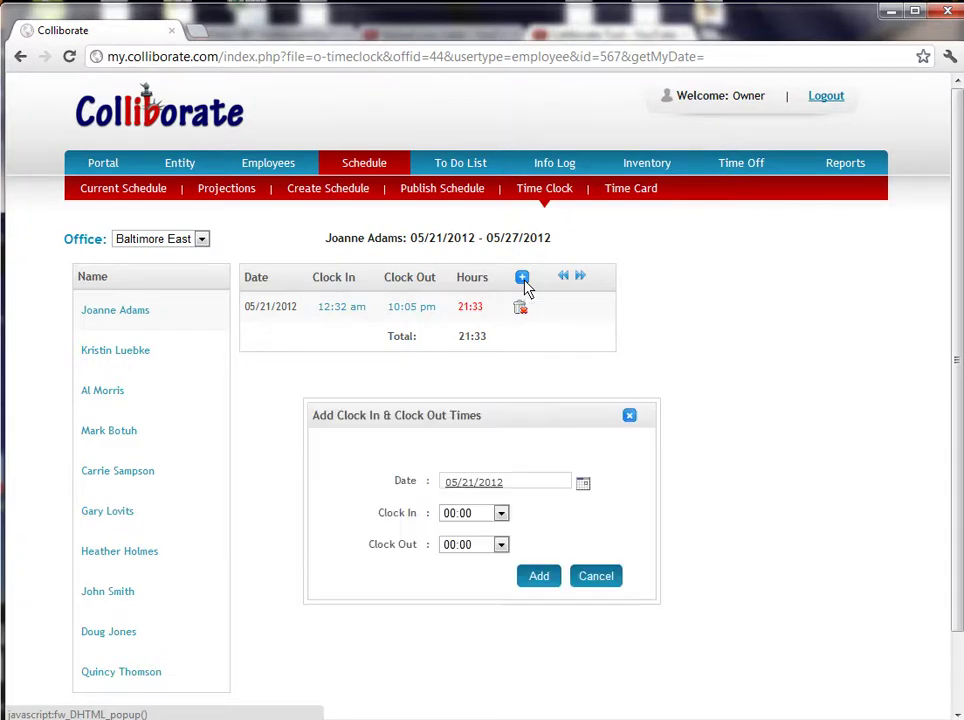
pyautogui.click(583, 486)
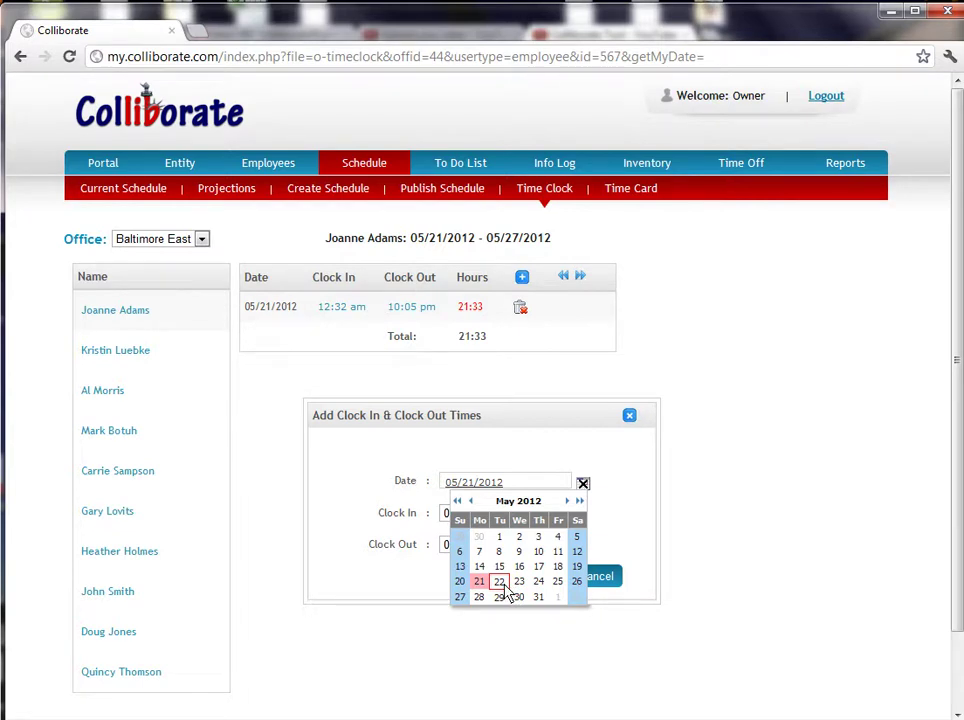
pyautogui.click(500, 583)
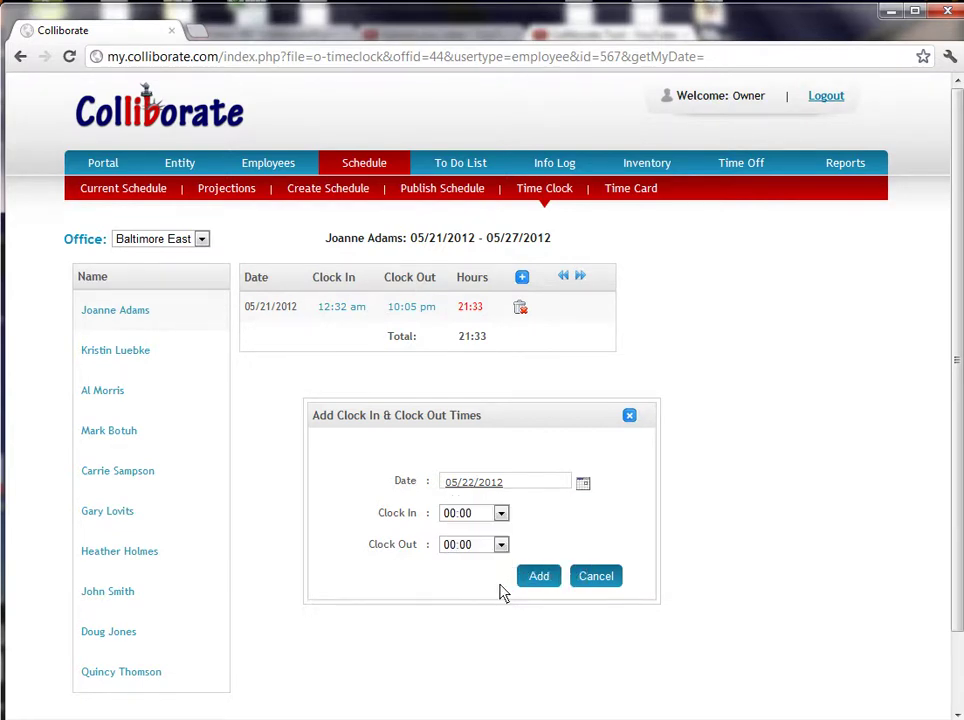
pyautogui.click(501, 514)
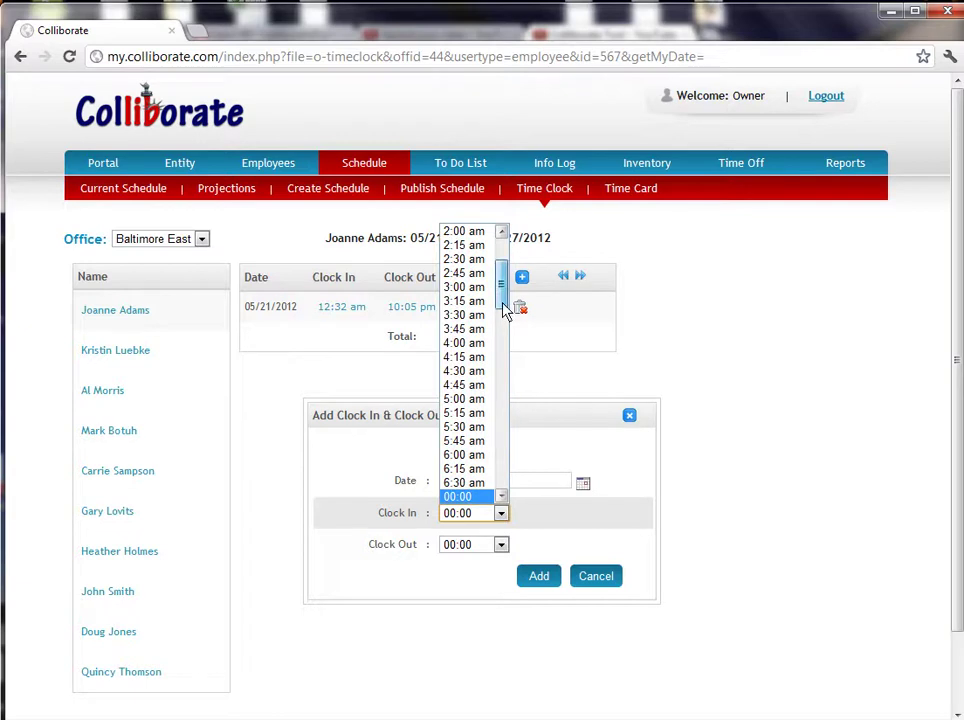
pyautogui.scroll(1, 507, 305)
pyautogui.scroll(2, 503, 290)
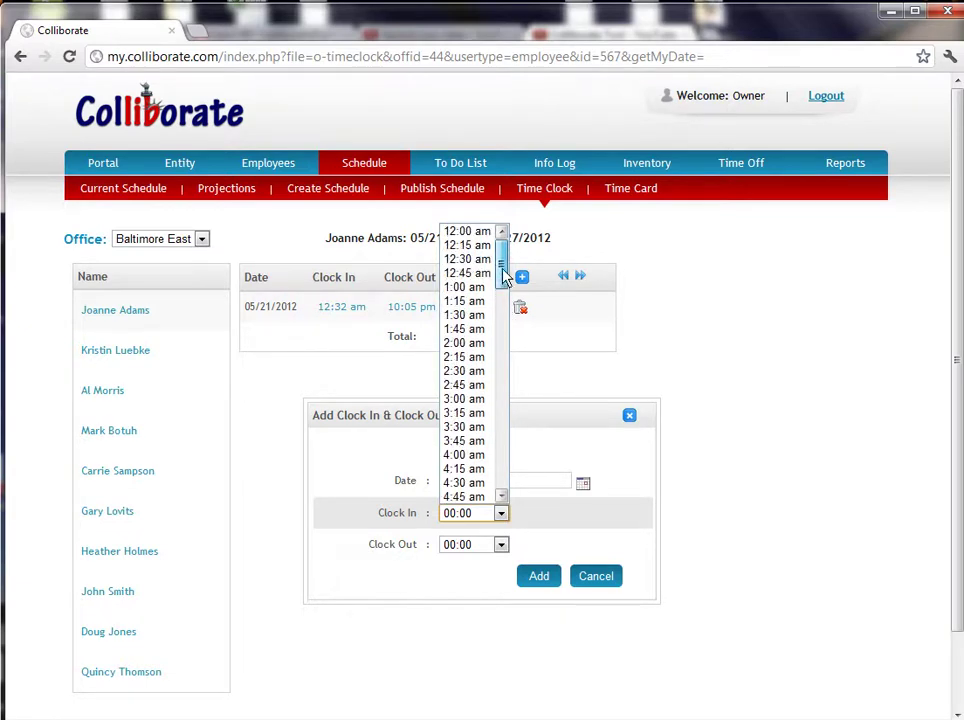
pyautogui.click(474, 250)
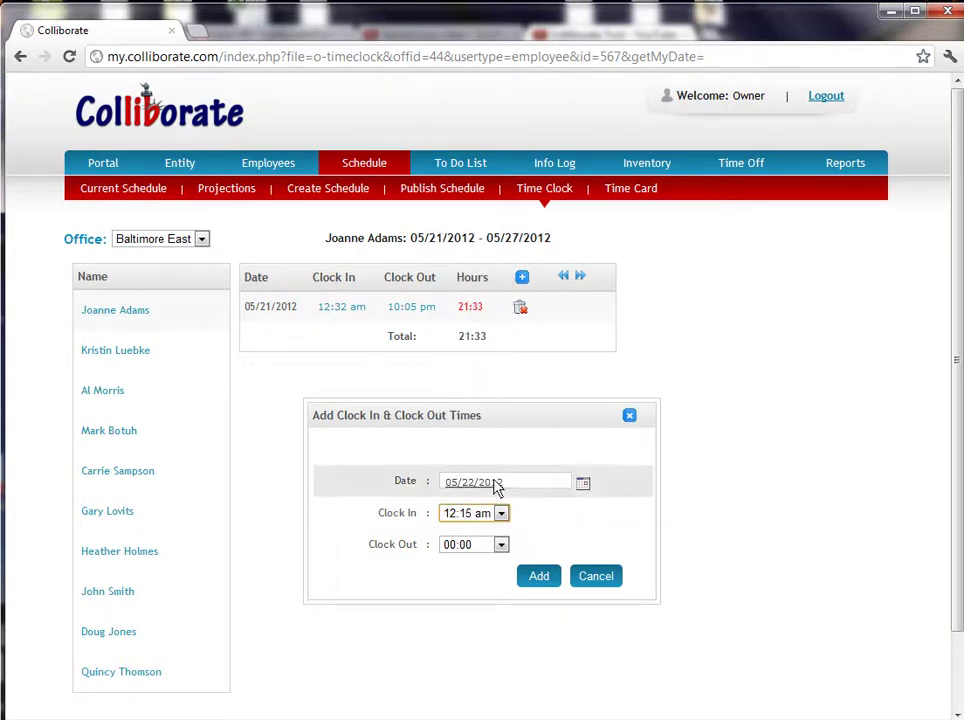
pyautogui.click(540, 578)
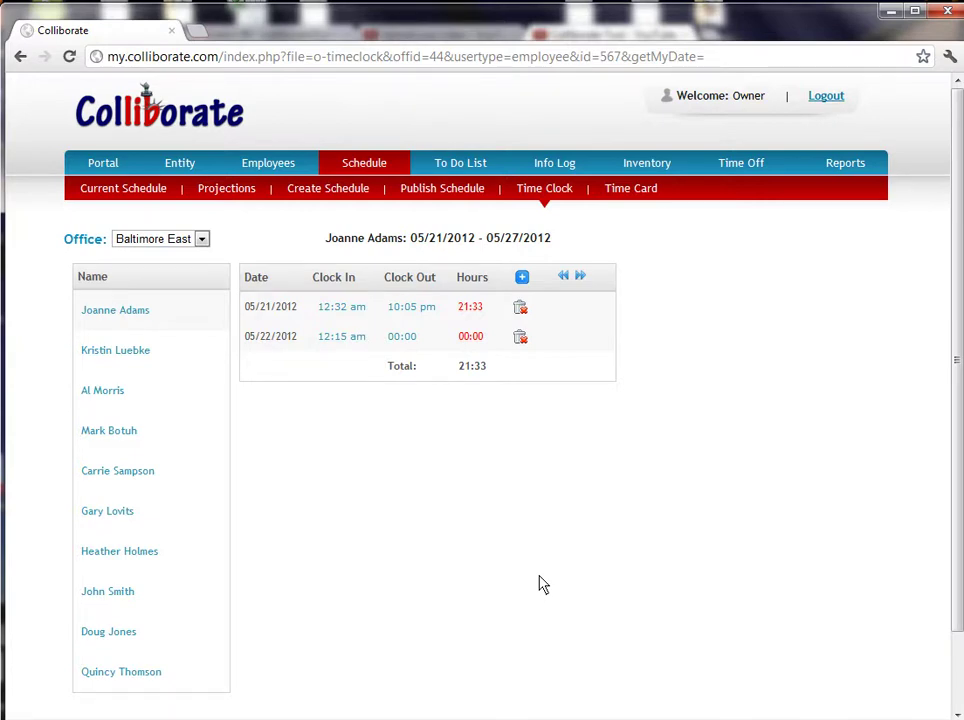
pyautogui.click(524, 282)
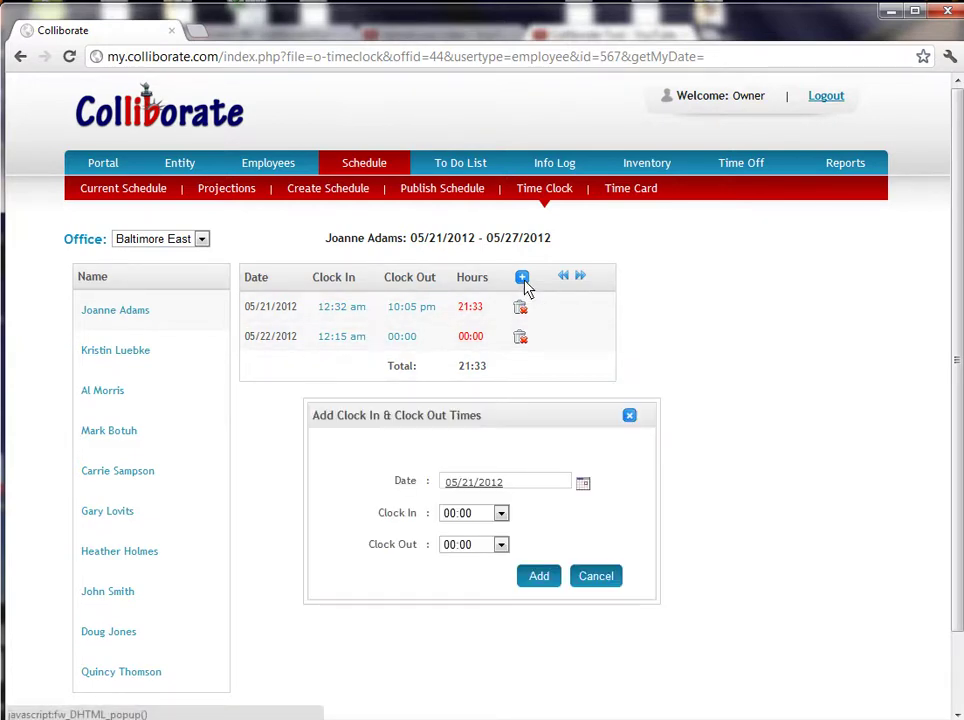
pyautogui.click(583, 484)
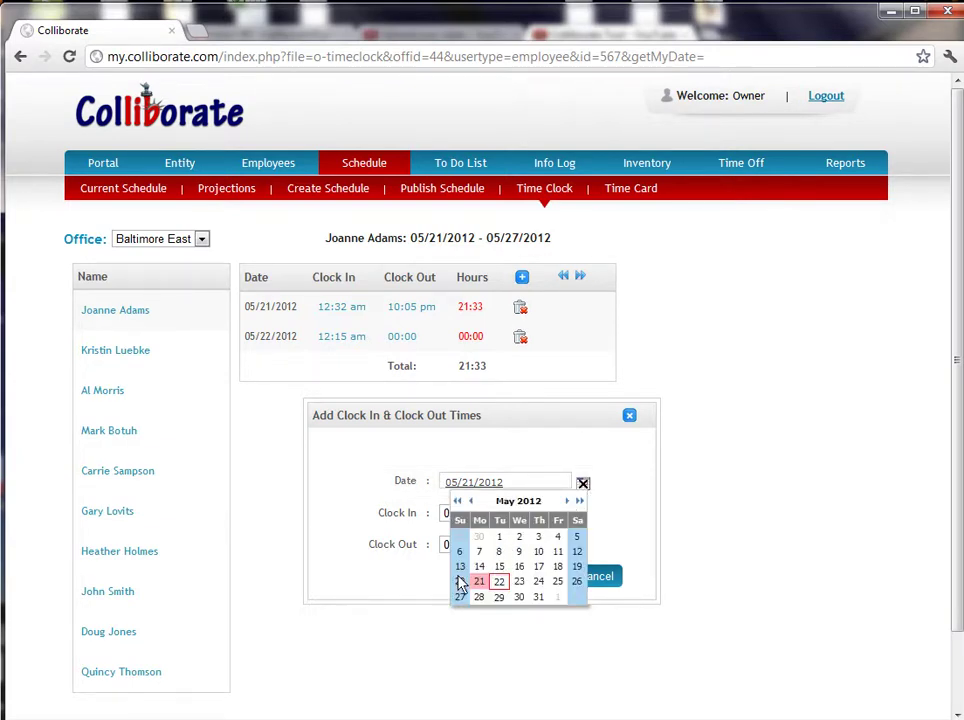
pyautogui.click(584, 485)
pyautogui.click(592, 578)
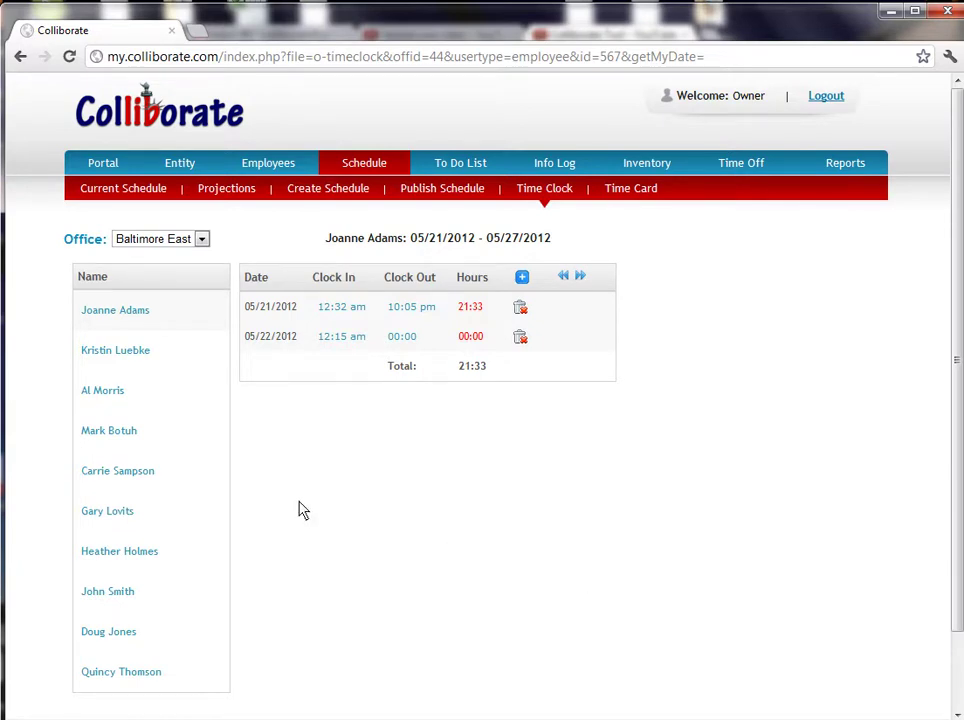
# View the fifth employee's clock record, and start a 05/21/2012 entry for the eighth employee with a 10:00 am clock-in.
pyautogui.click(113, 471)
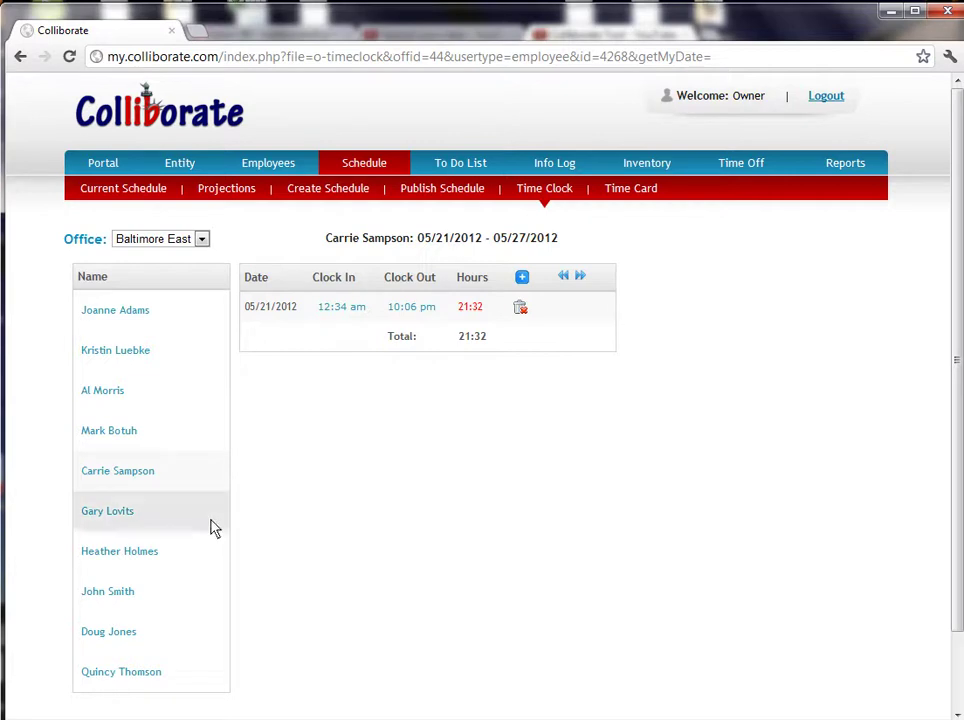
pyautogui.click(121, 602)
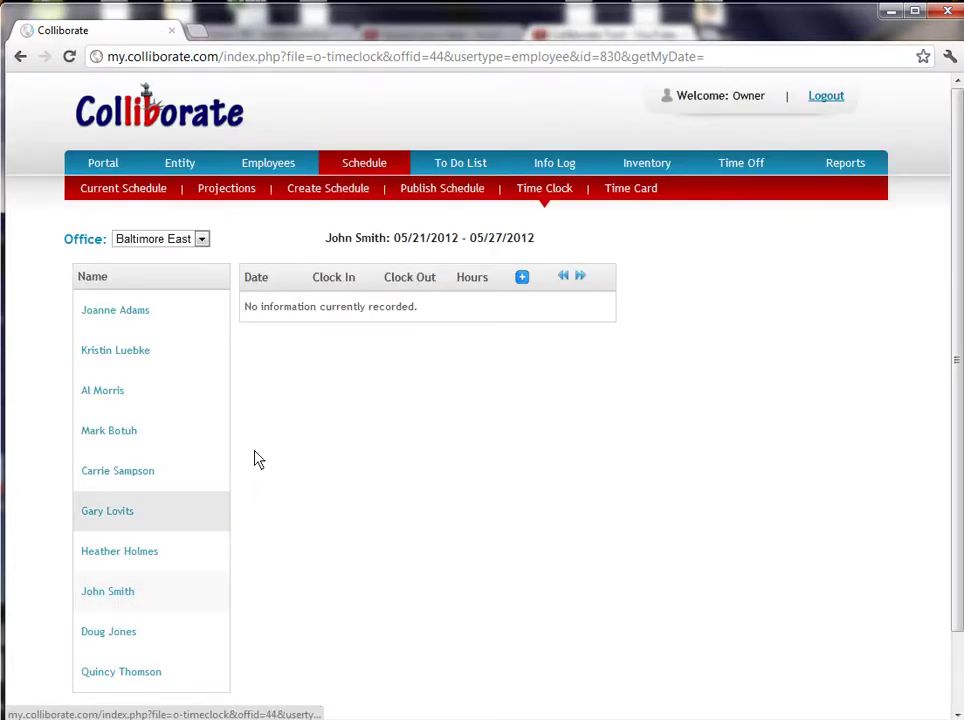
pyautogui.click(523, 279)
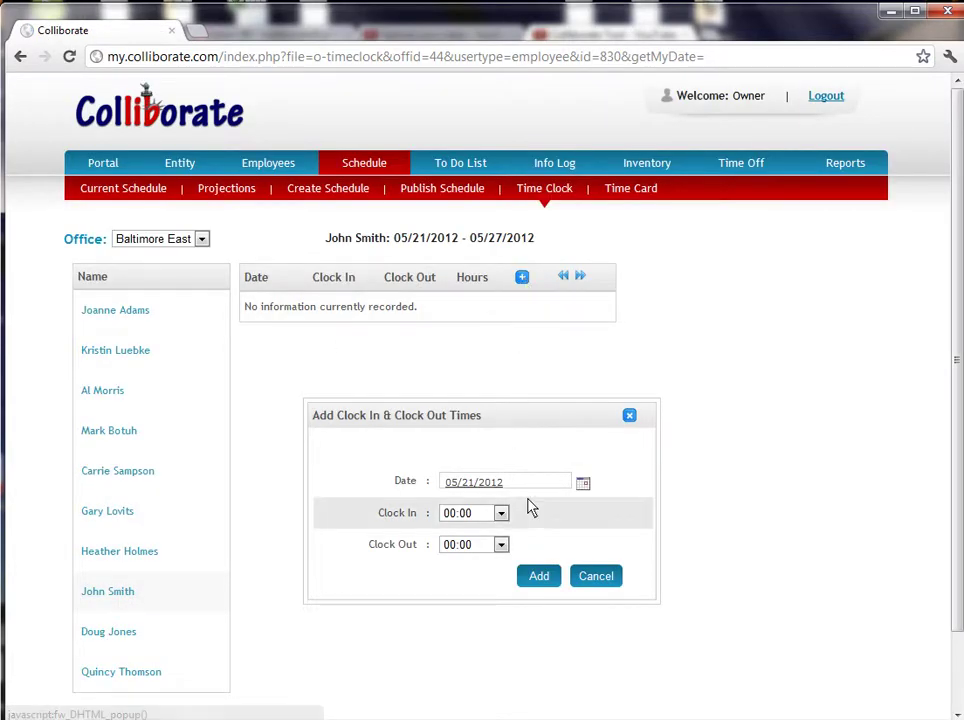
pyautogui.click(501, 514)
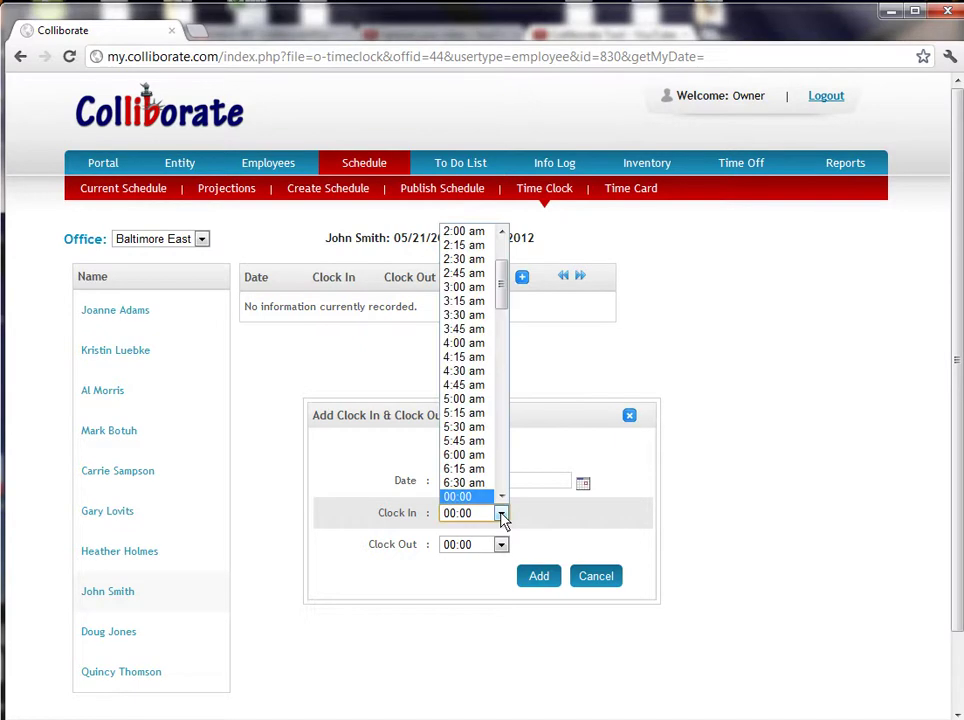
pyautogui.scroll(-3, 500, 440)
pyautogui.click(488, 438)
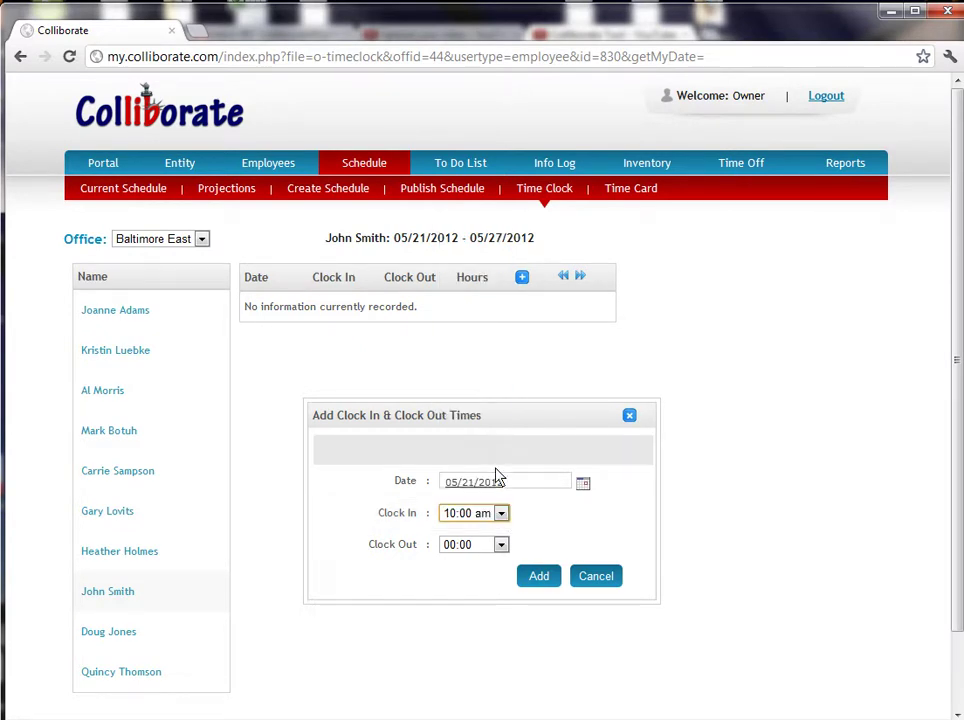
# Set the eighth employee's clock-out time to 7:30 pm and add the entry to the time clock record.
pyautogui.click(501, 544)
pyautogui.scroll(-3, 505, 515)
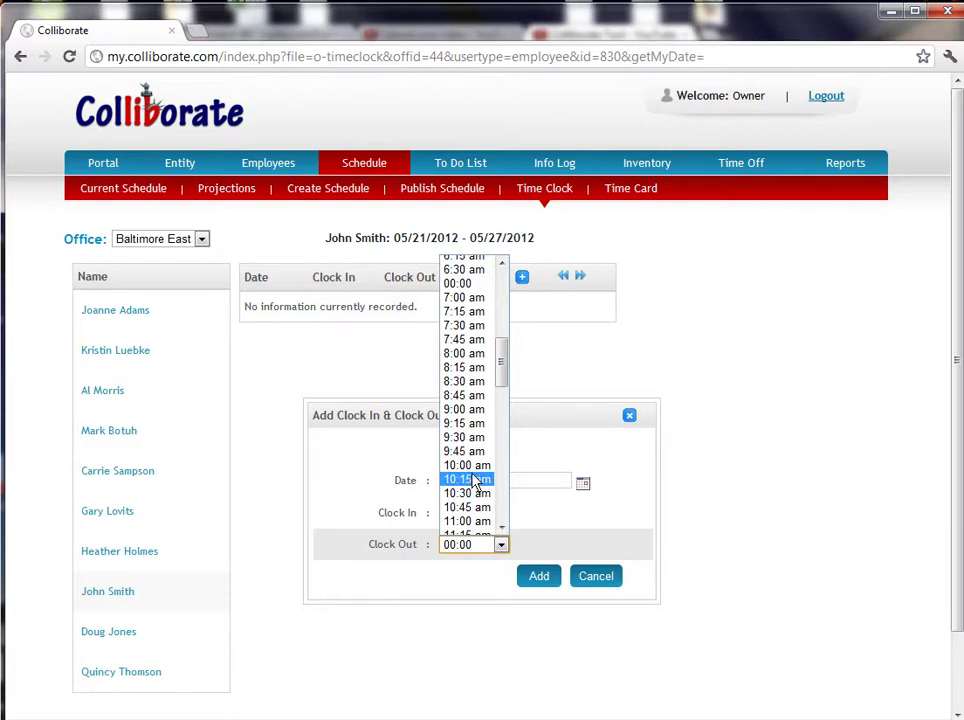
pyautogui.click(476, 467)
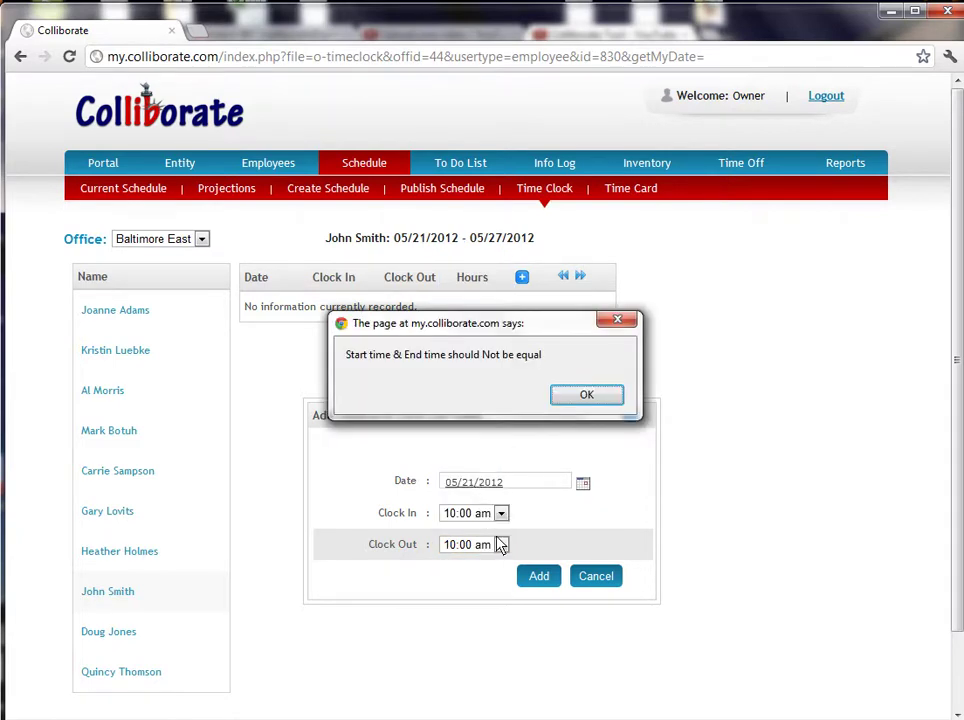
pyautogui.click(572, 399)
pyautogui.click(502, 545)
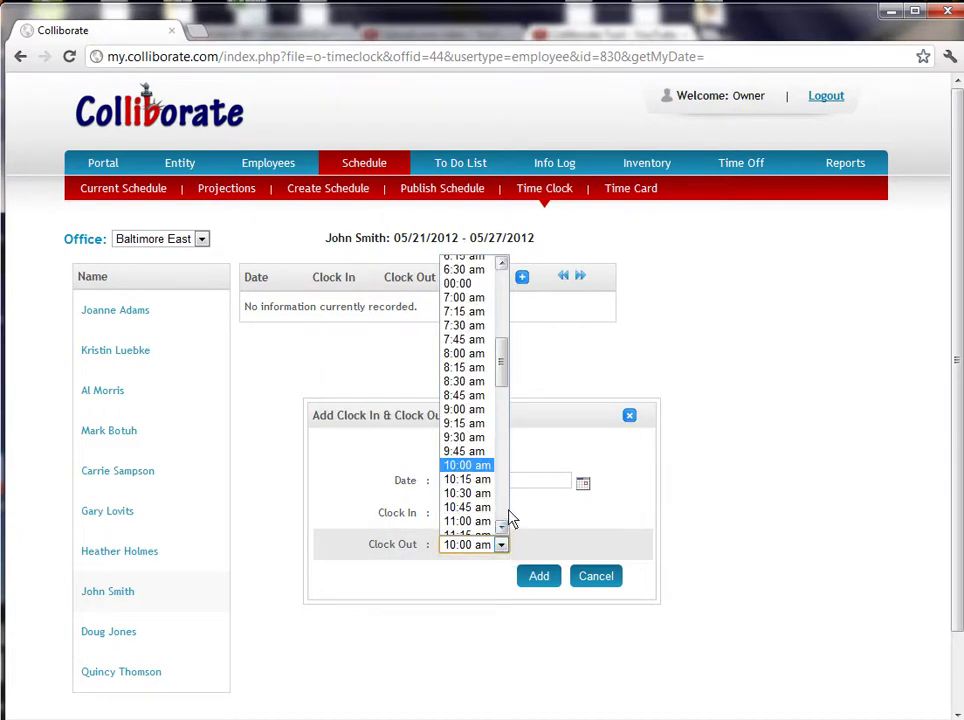
pyautogui.scroll(-10, 507, 517)
pyautogui.click(490, 510)
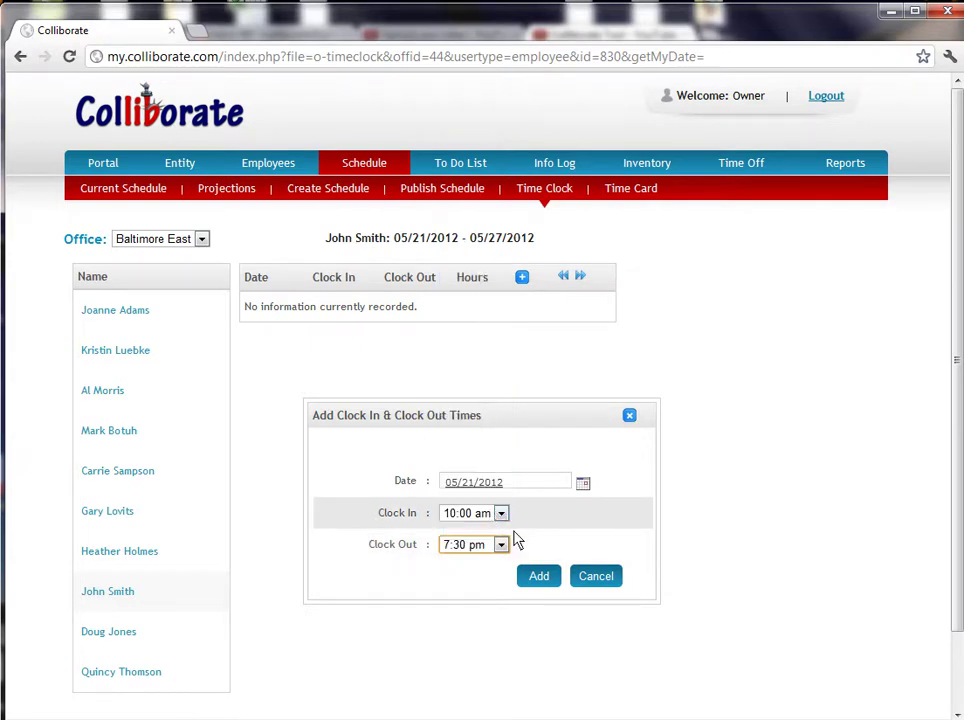
pyautogui.click(535, 582)
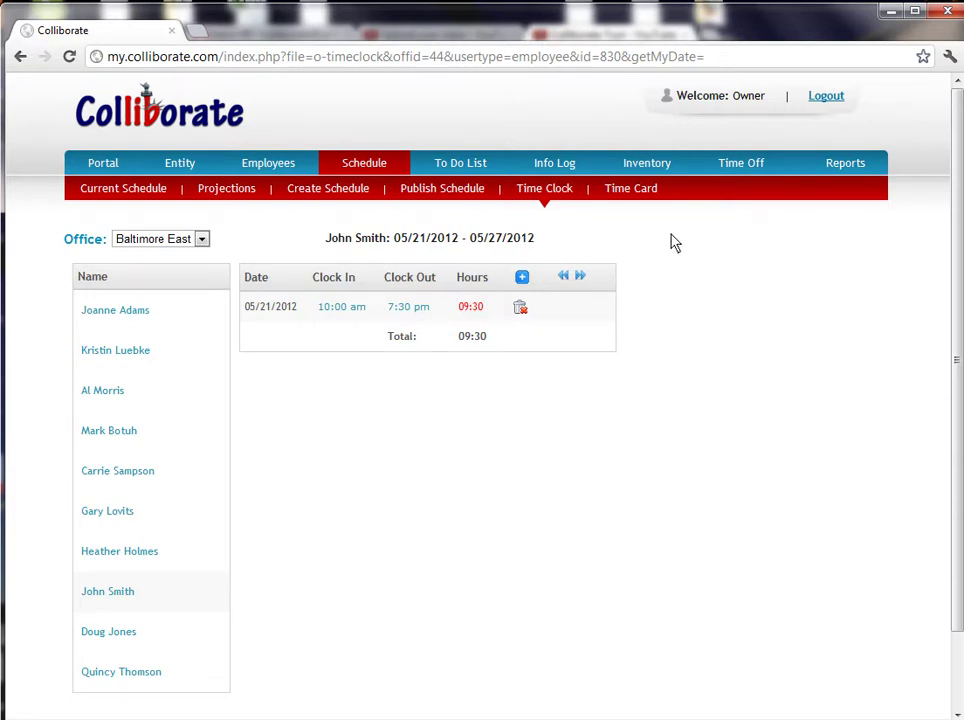
# Open the owner's time card for the Baltimore East office.
pyautogui.click(634, 198)
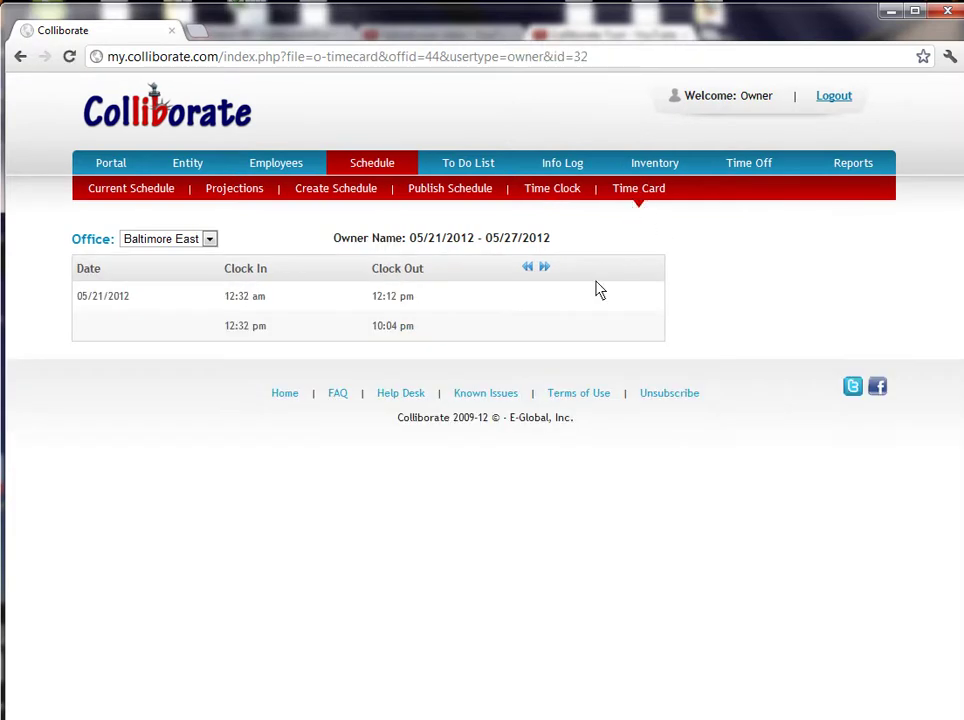